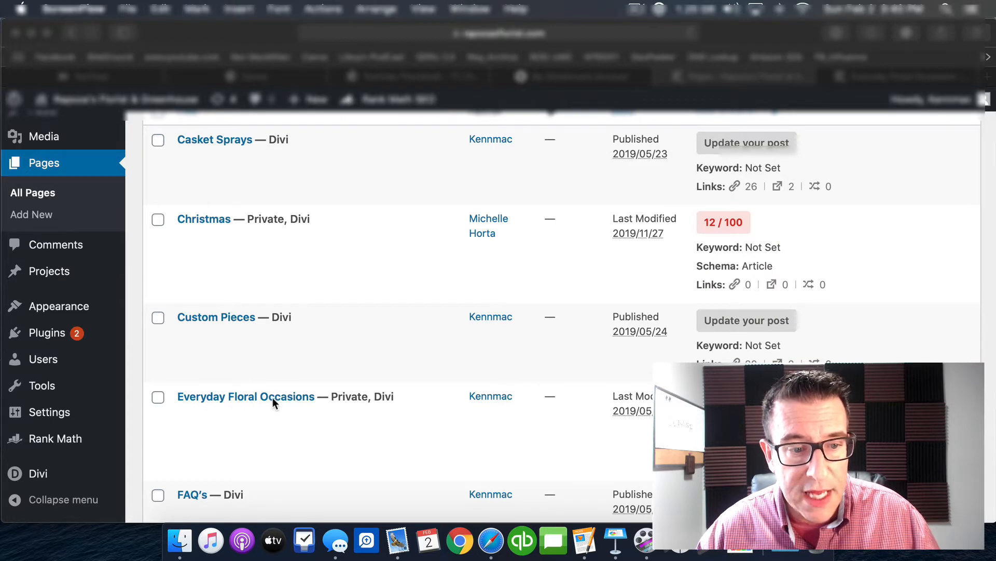
View the live Everyday Floral Occasions page and its Occasions submenu, and return to the list of site pages
left_click(842, 85)
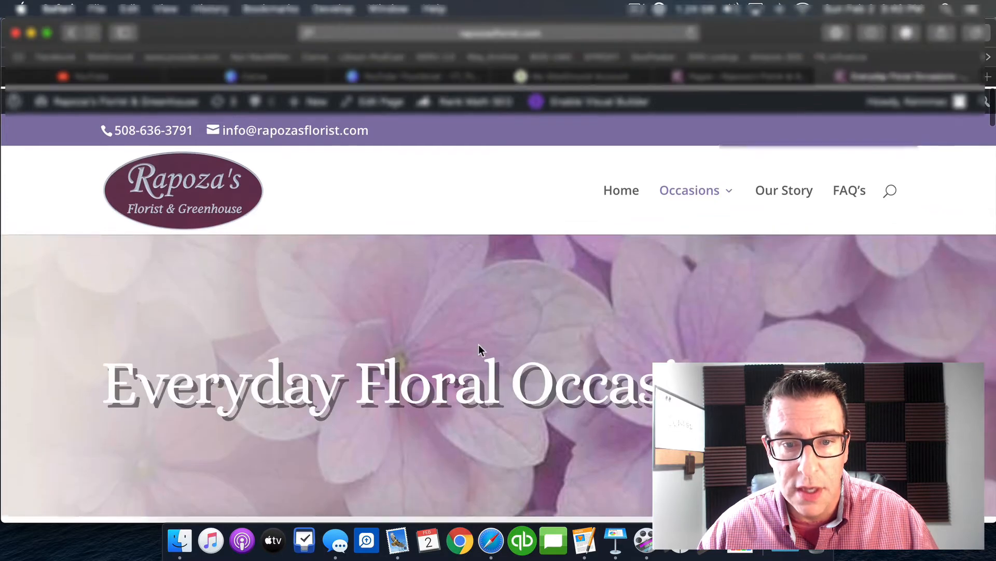
mouse_move(675, 224)
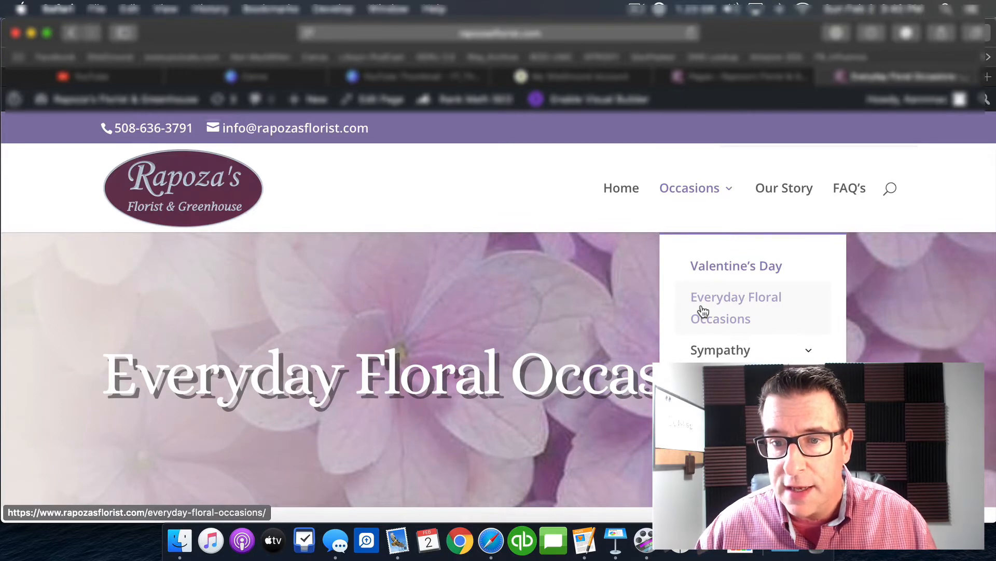
left_click(718, 265)
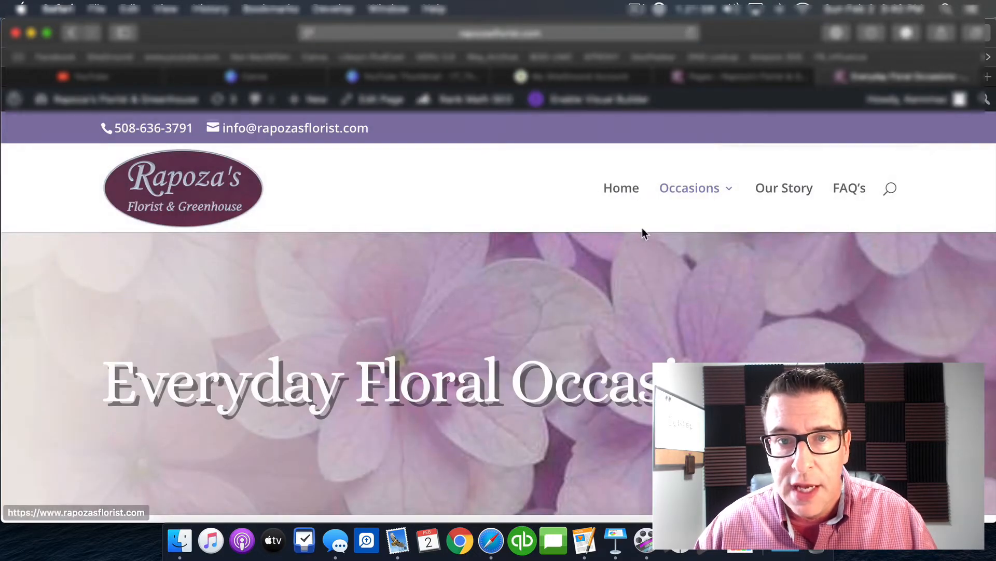
left_click(708, 77)
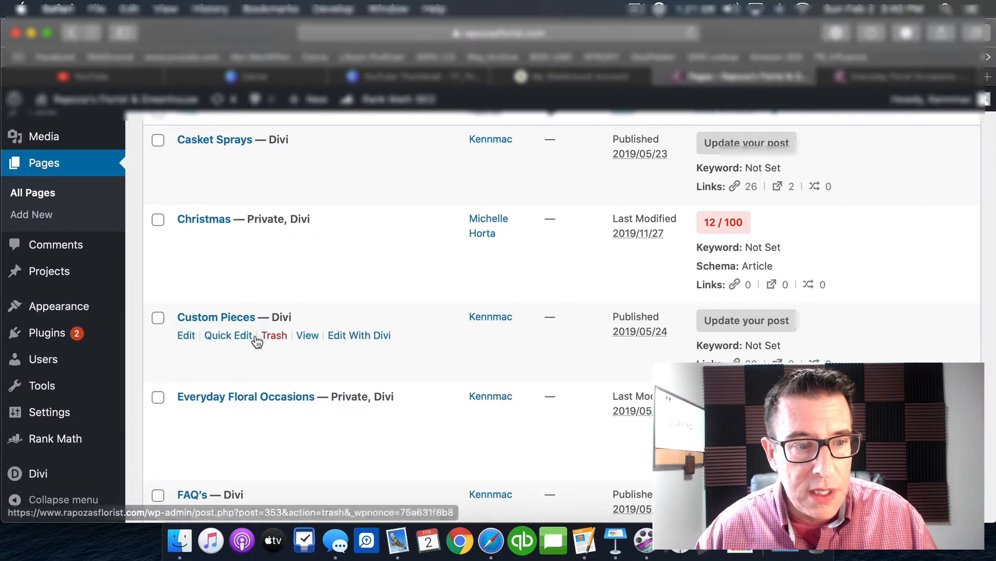
Open the Everyday Floral Occasions page for editing and view its revision history
left_click(286, 402)
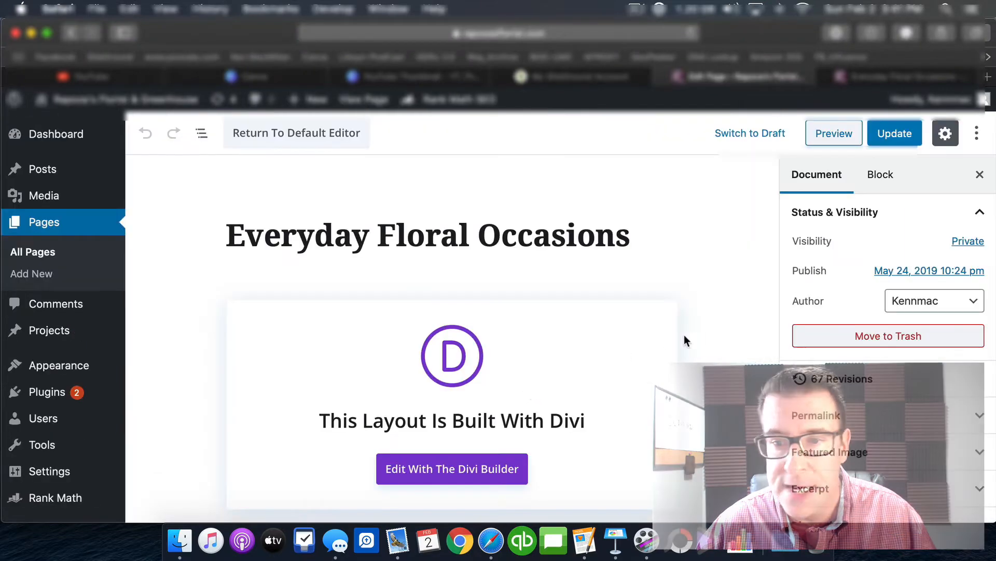
left_click(842, 380)
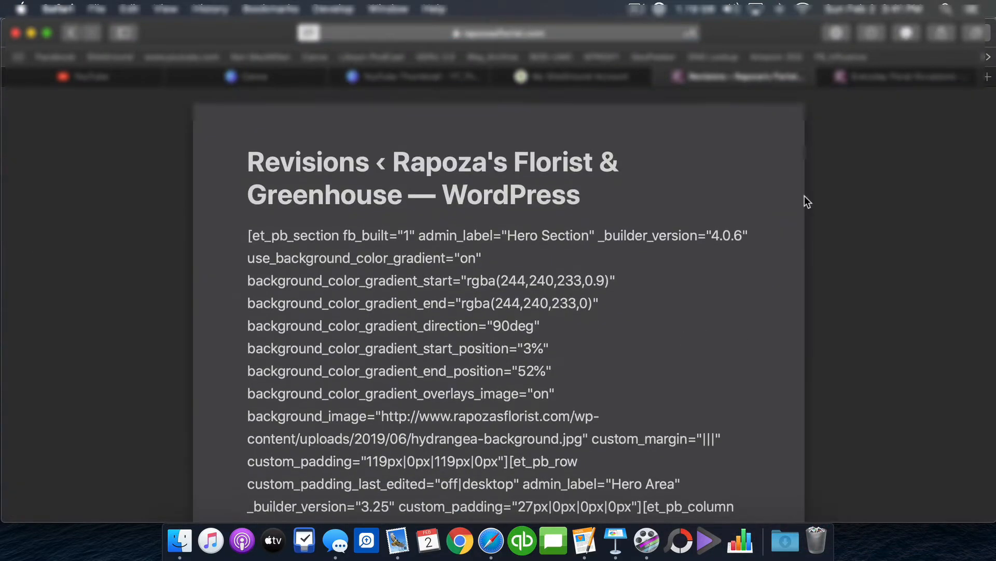
left_click(904, 120)
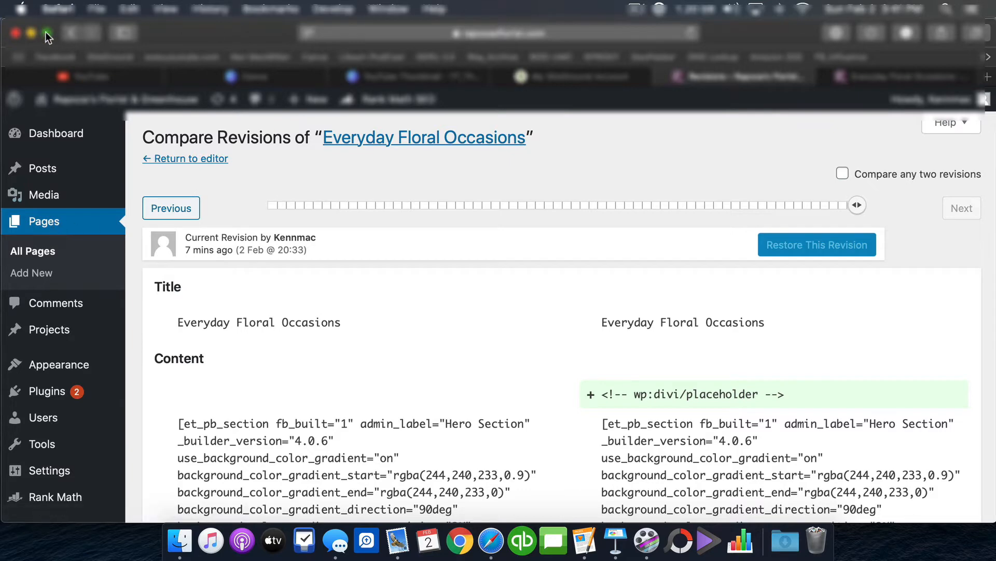
left_click(64, 33)
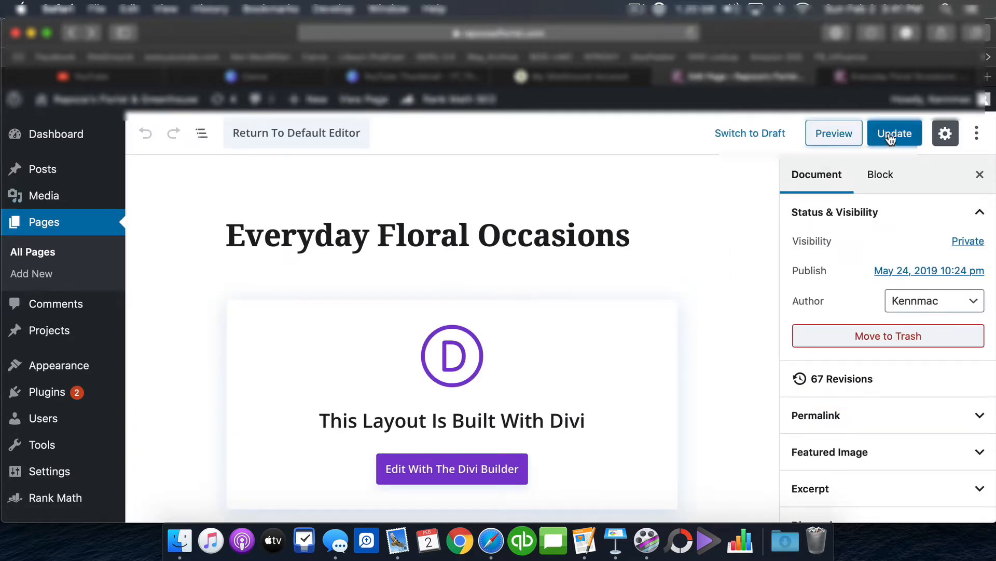
Review the live Everyday Floral Occasions page's header and introduction, and return to its editor
left_click(892, 77)
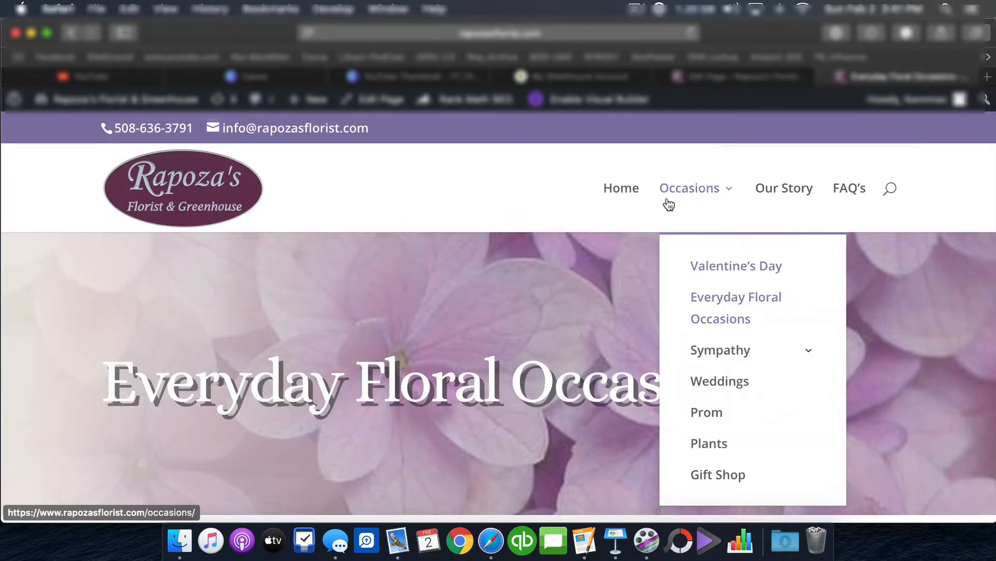
scroll(511, 368, "down", 3)
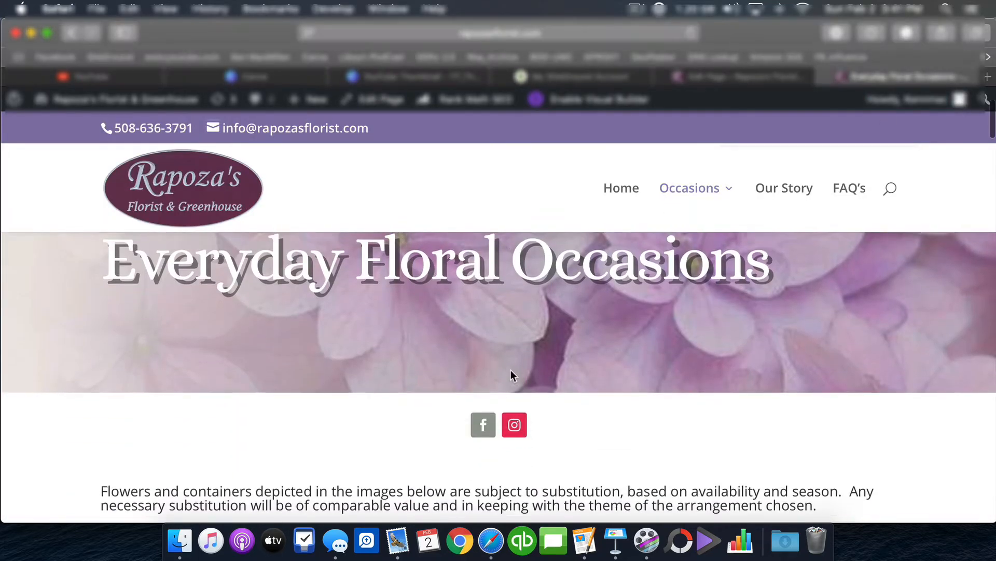
scroll(511, 369, "up", 3)
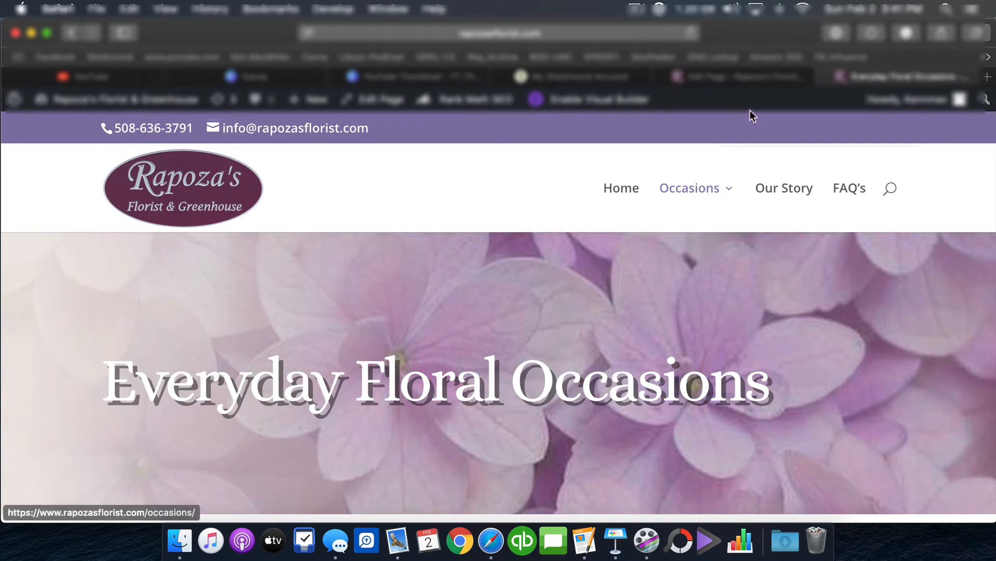
left_click(732, 77)
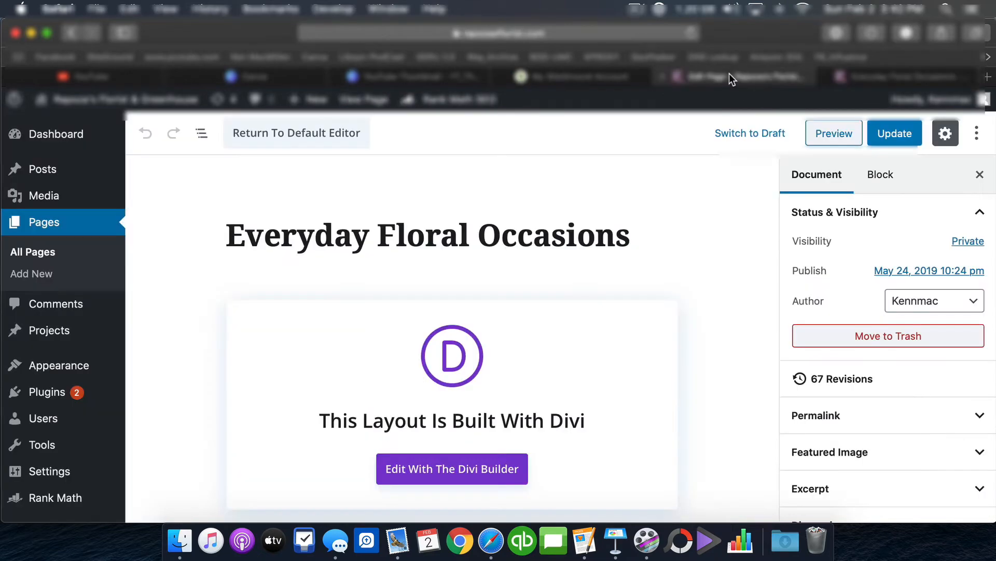
Create a new page with the Divi Builder by cloning the existing Everyday Floral Occasions page
left_click(60, 224)
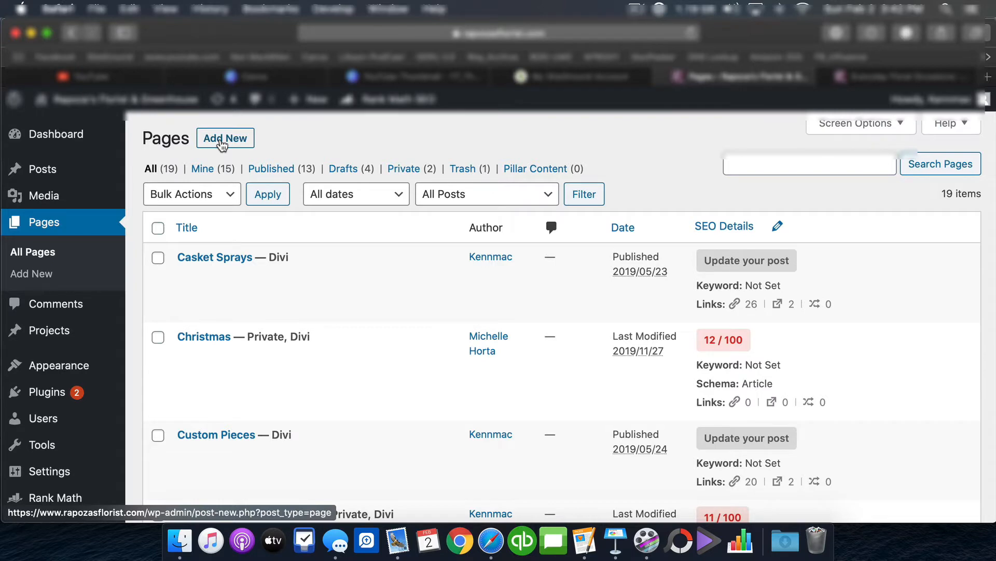
left_click(221, 141)
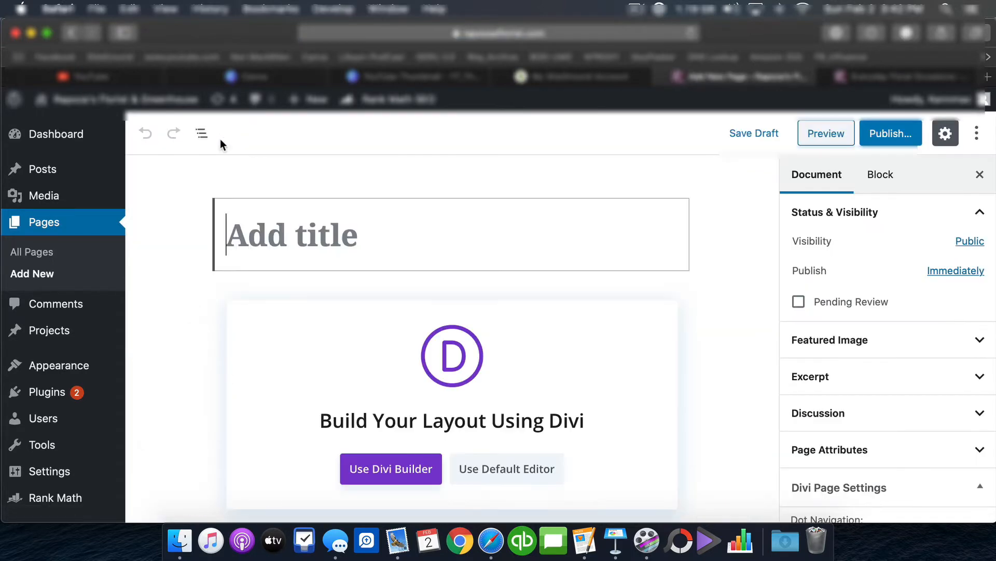
left_click(399, 471)
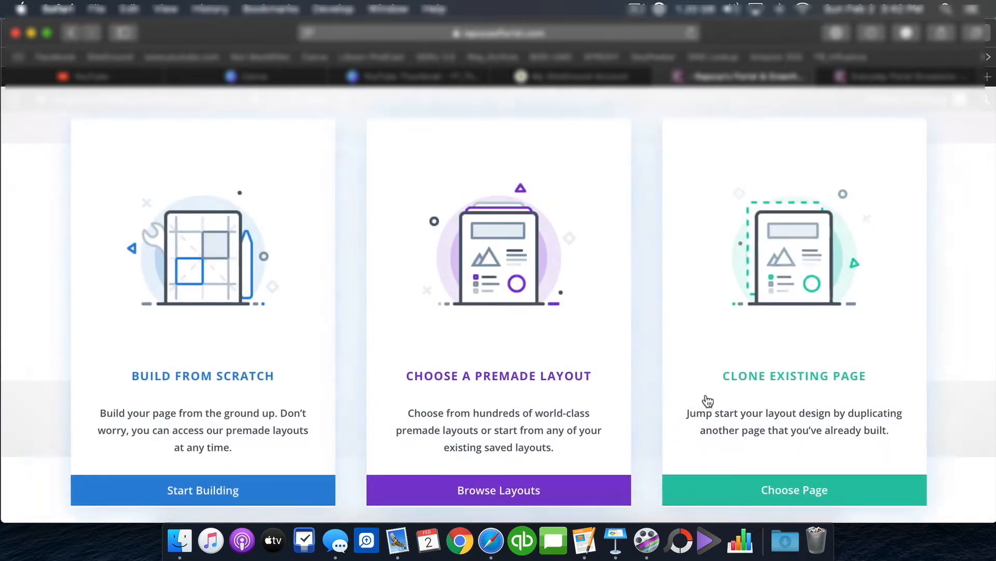
left_click(795, 395)
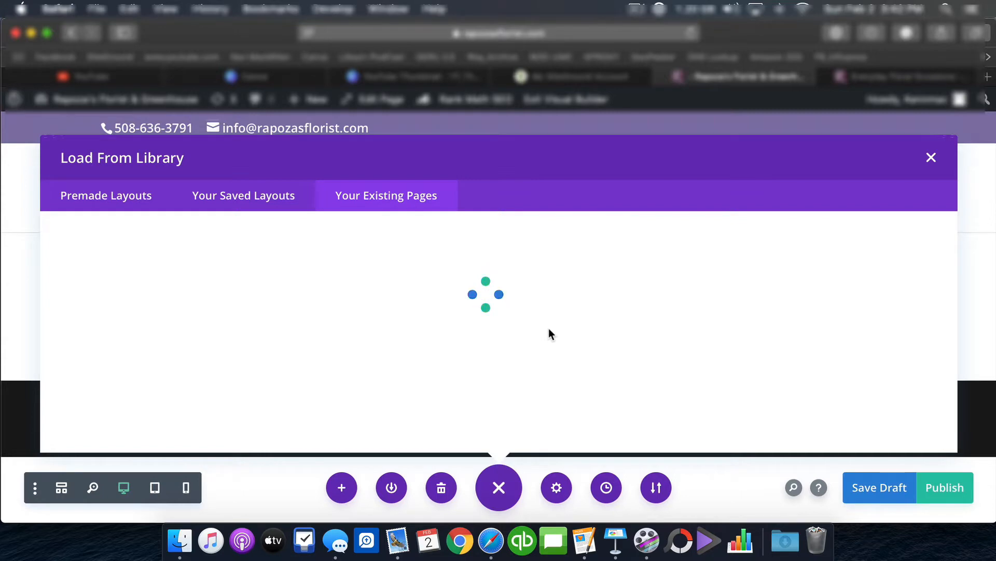
scroll(506, 343, "down", 1)
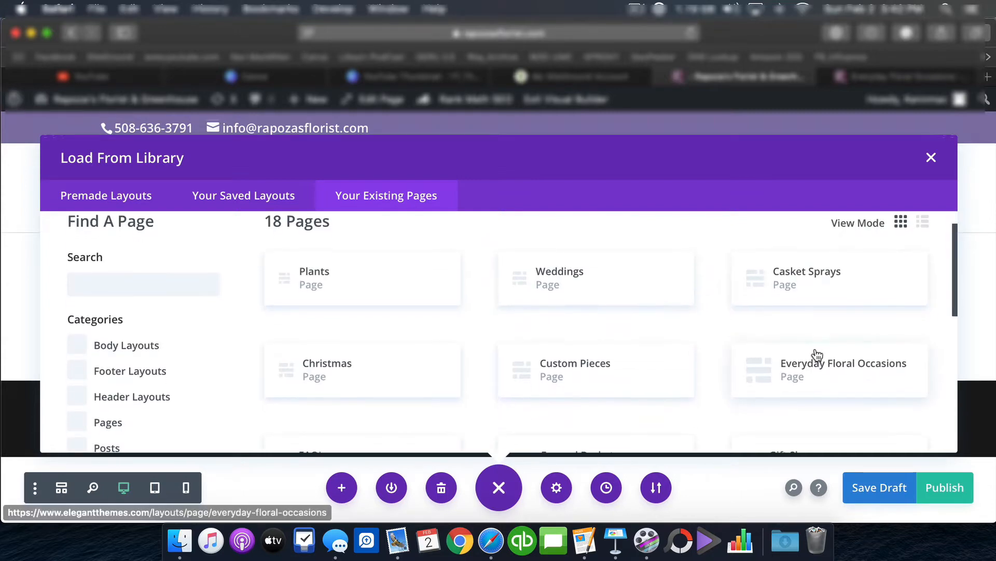
left_click(803, 369)
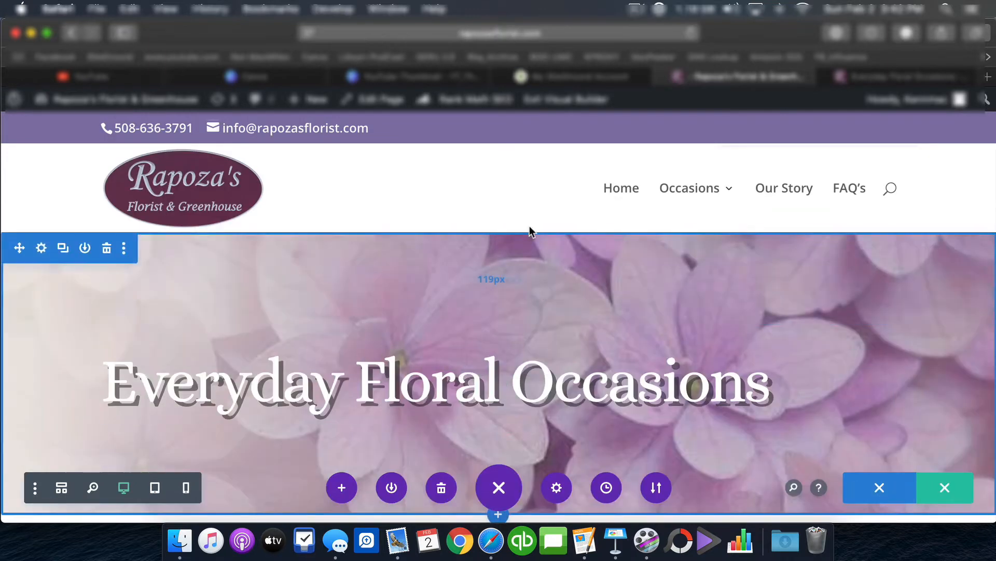
Inspect the full web address of the newly cloned page
left_click(561, 34)
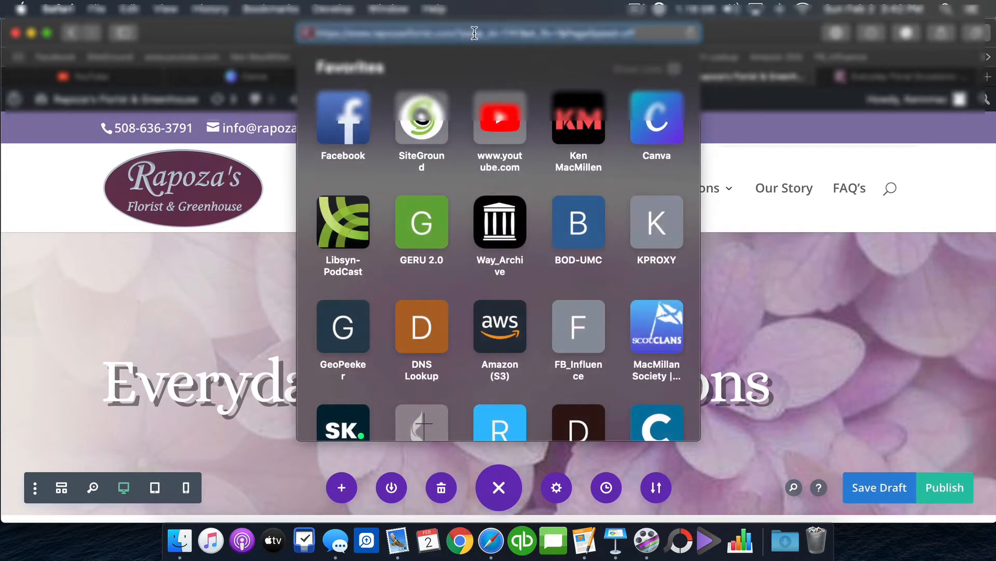
left_click(640, 31)
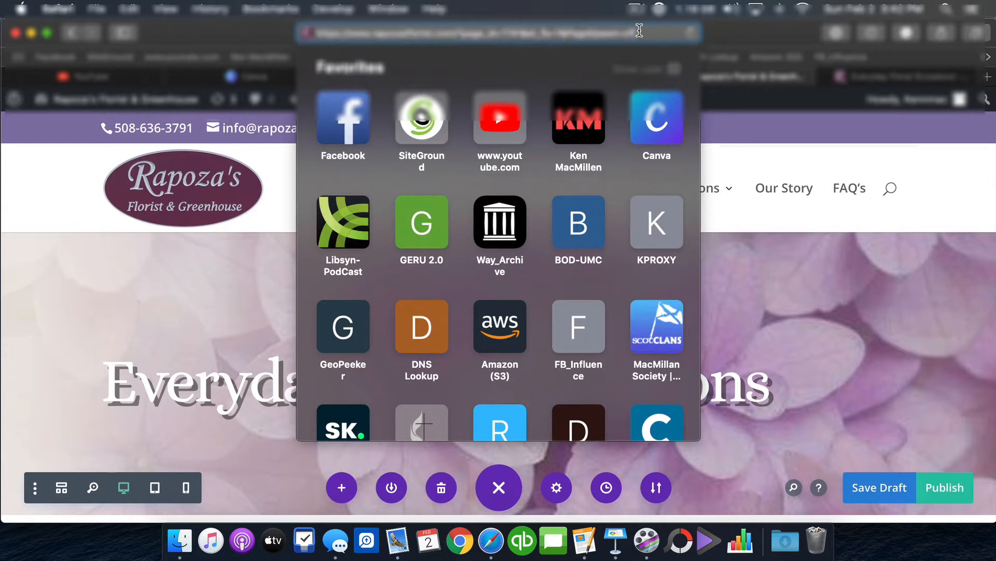
left_click(736, 214)
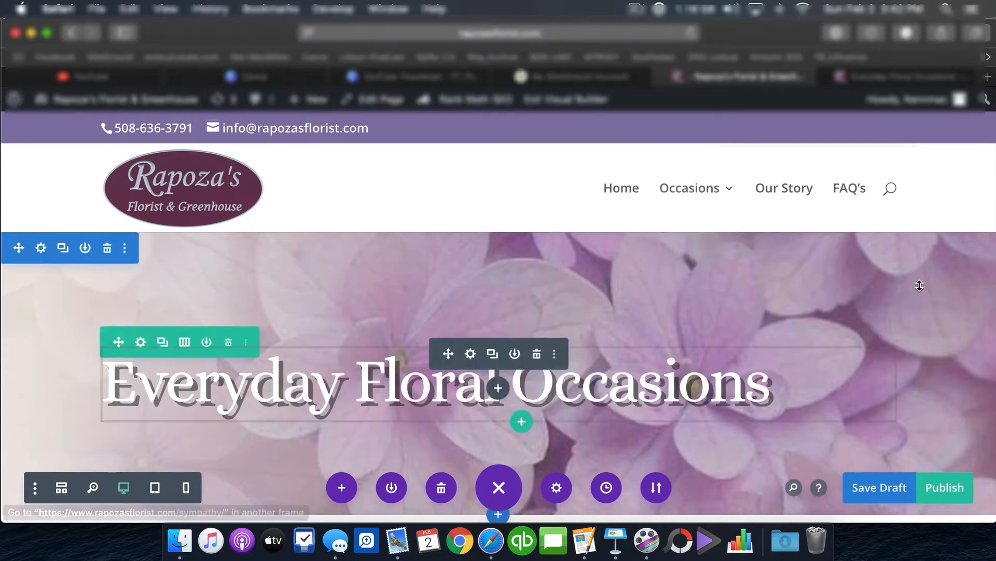
Save the cloned page as a draft and exit the visual builder to its WordPress editor
left_click(872, 489)
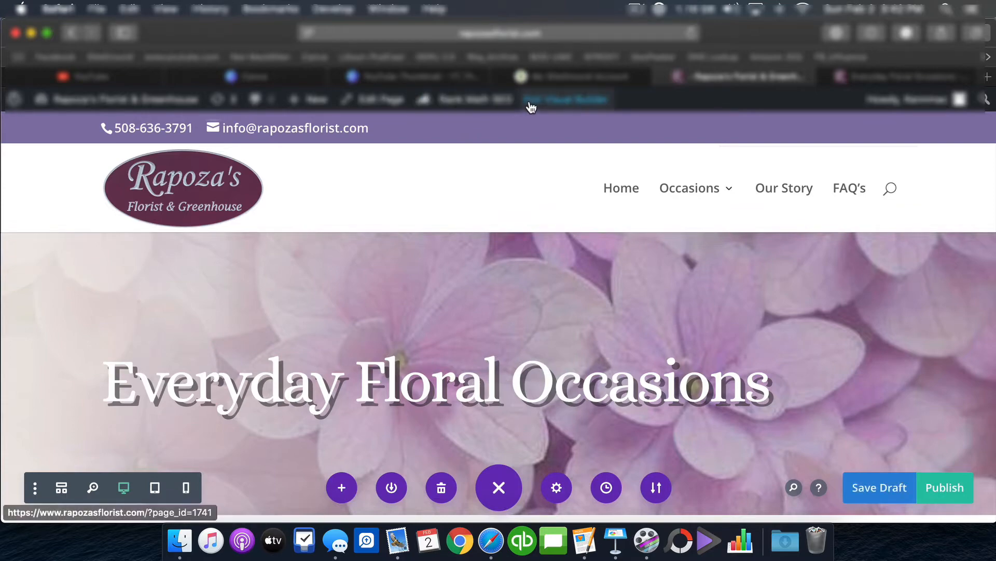
left_click(548, 100)
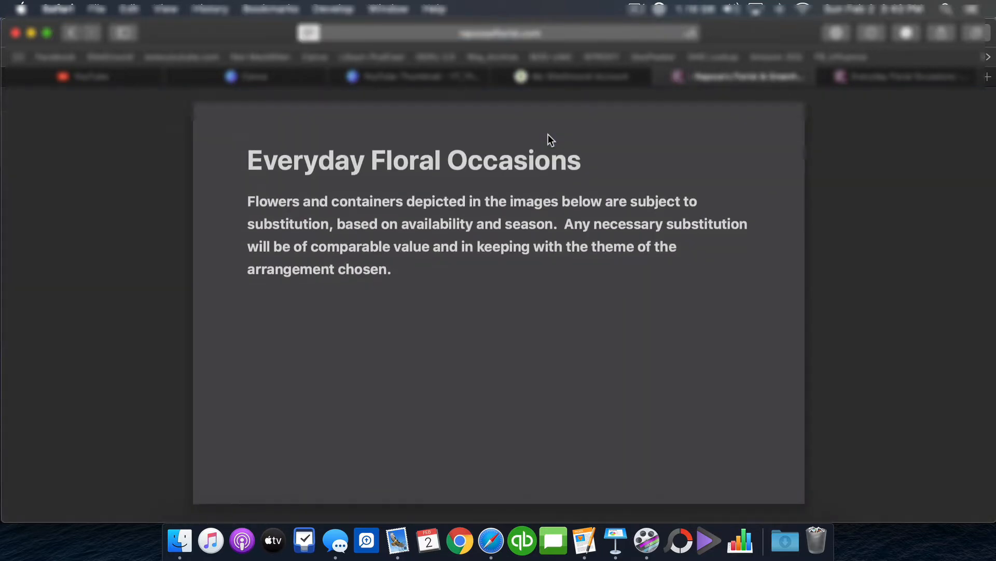
left_click(127, 208)
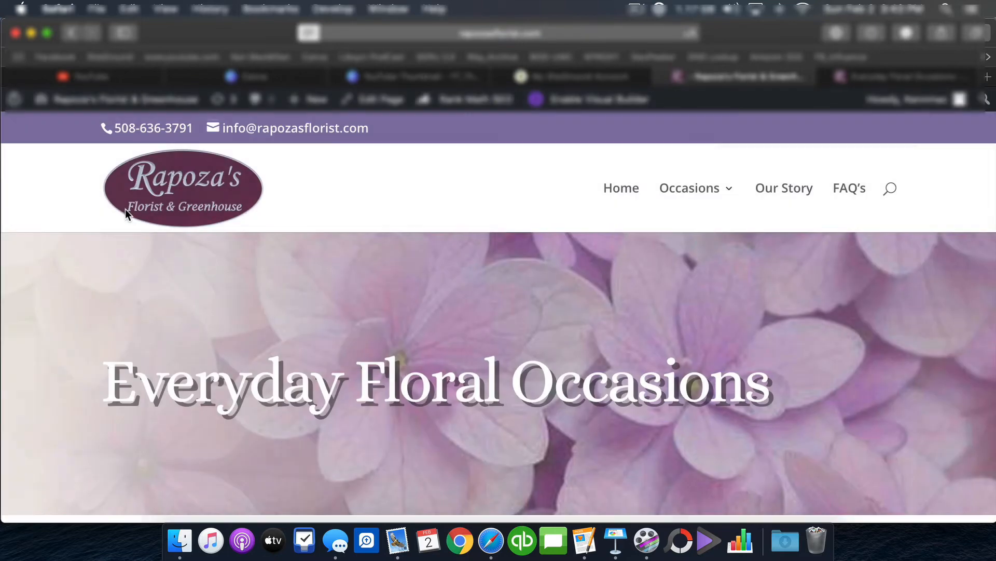
left_click(370, 101)
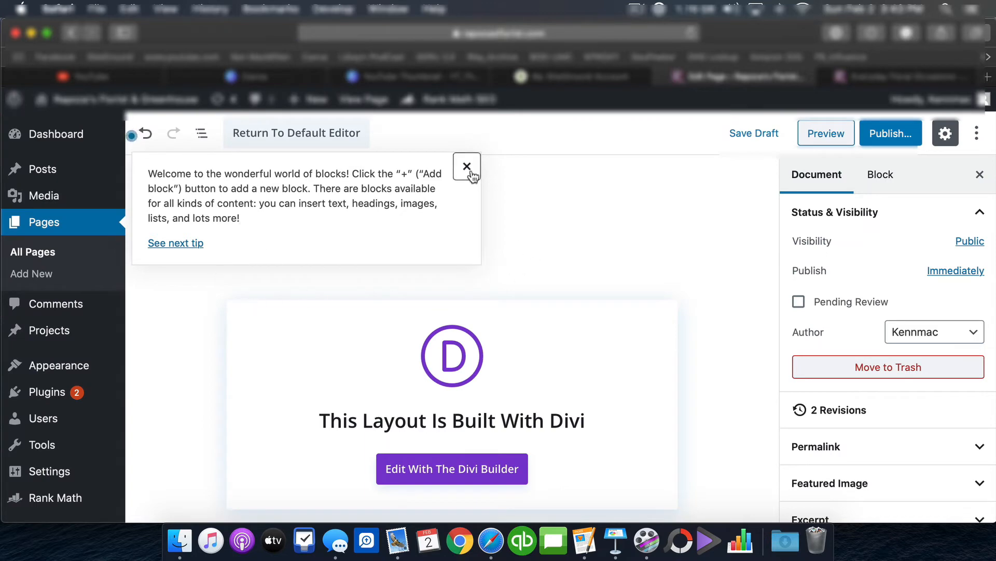
Dismiss the block tip and title the new page "Valentines Day"
left_click(468, 167)
left_click(246, 231)
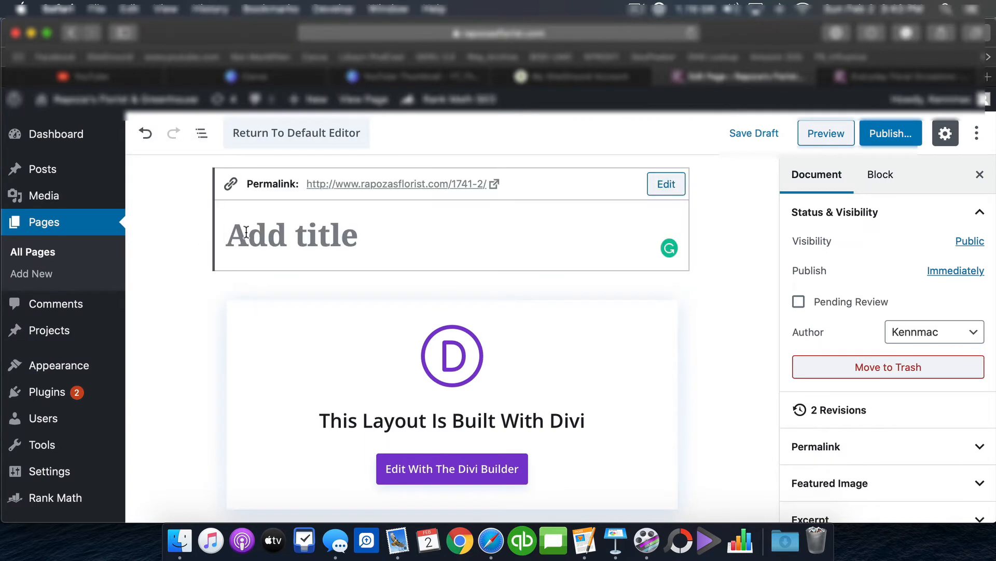
type("Valentine")
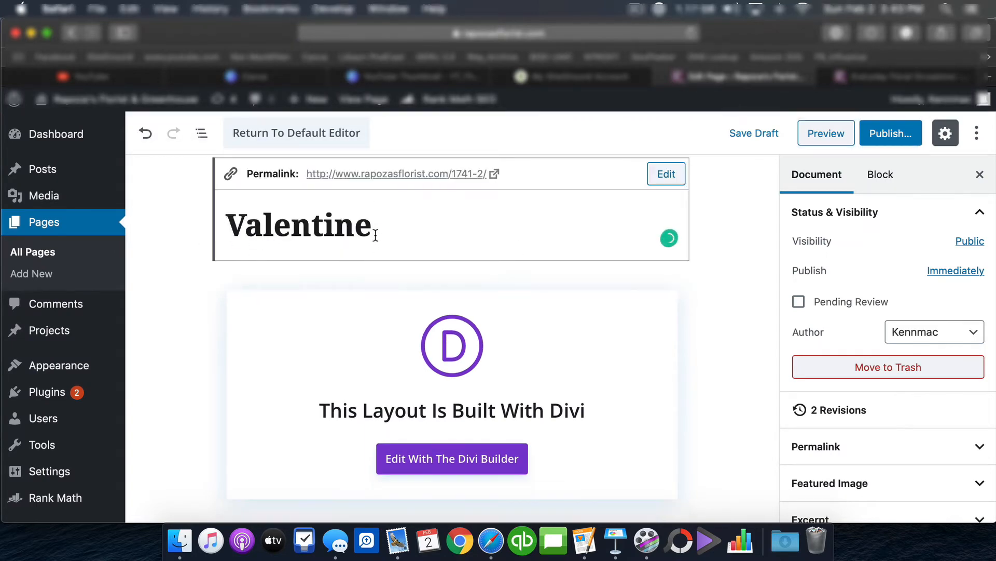
scroll(374, 235, "down", 1)
type("s F")
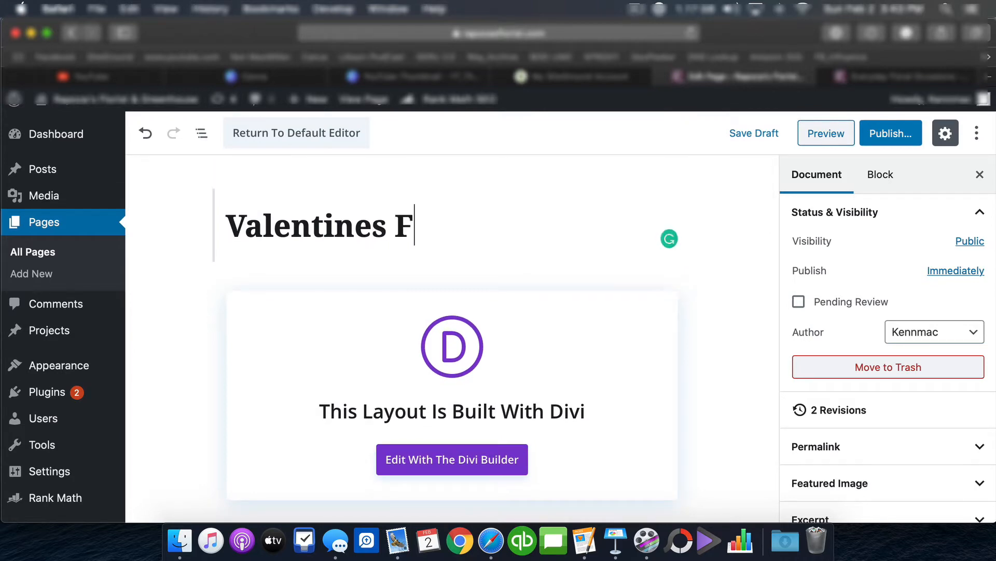
key("BackSpace")
type("Day")
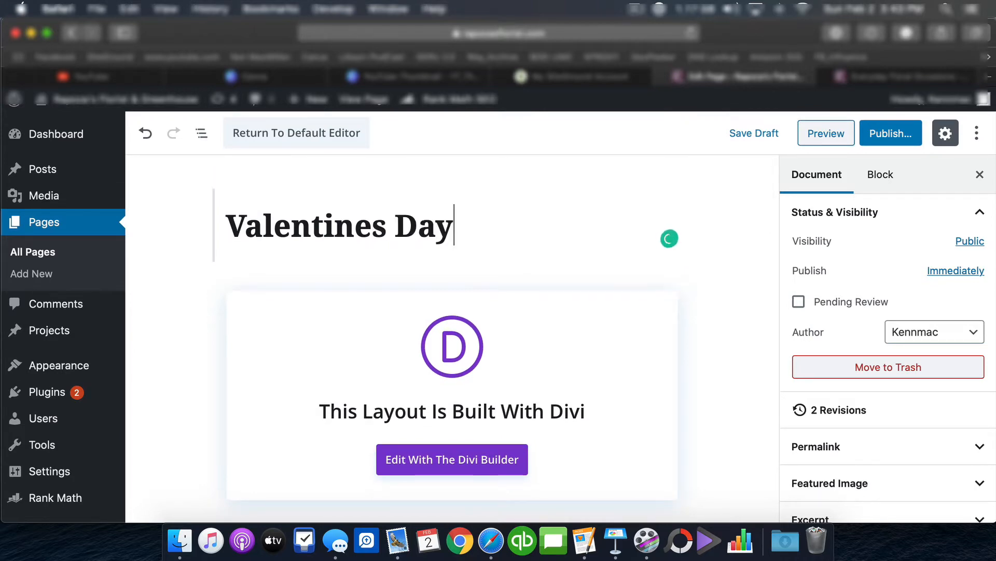
Check the Occasions entry in the live site's navigation, and return to the new page's editor
left_click(872, 75)
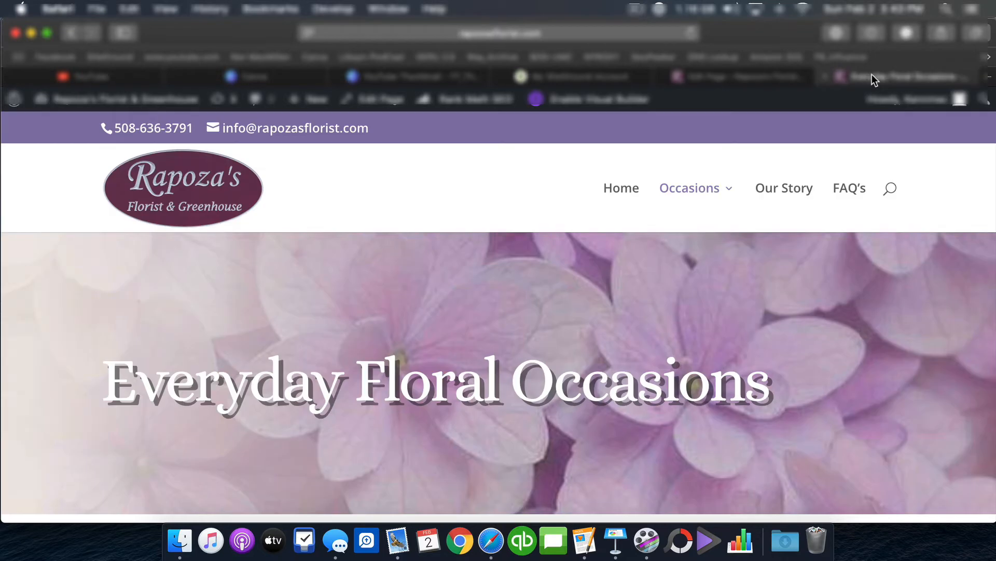
mouse_move(722, 190)
left_click(733, 75)
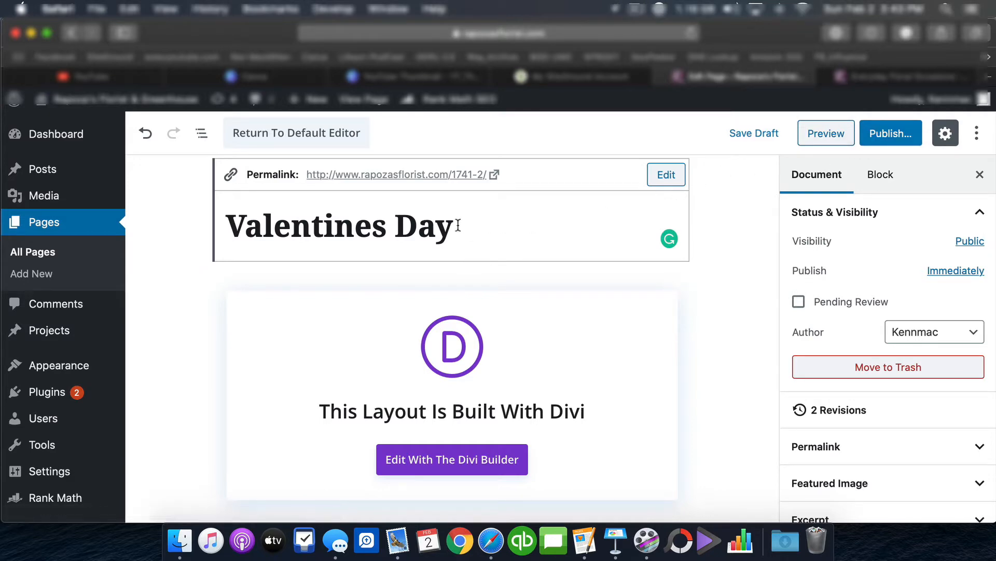
Copy the Valentines Day title text and publish the page immediately with public visibility
left_click_drag(453, 224, 231, 223)
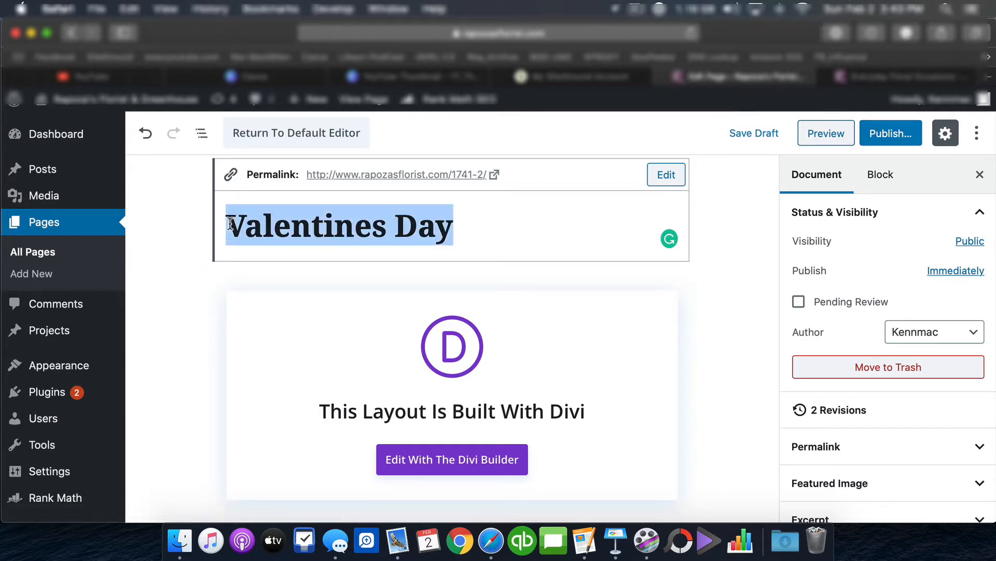
key("super+c")
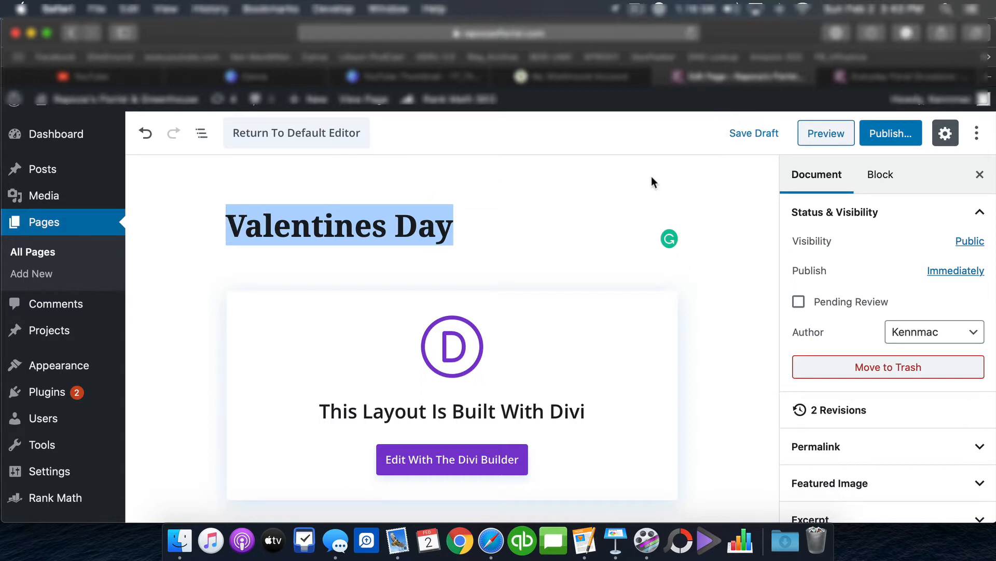
left_click(881, 137)
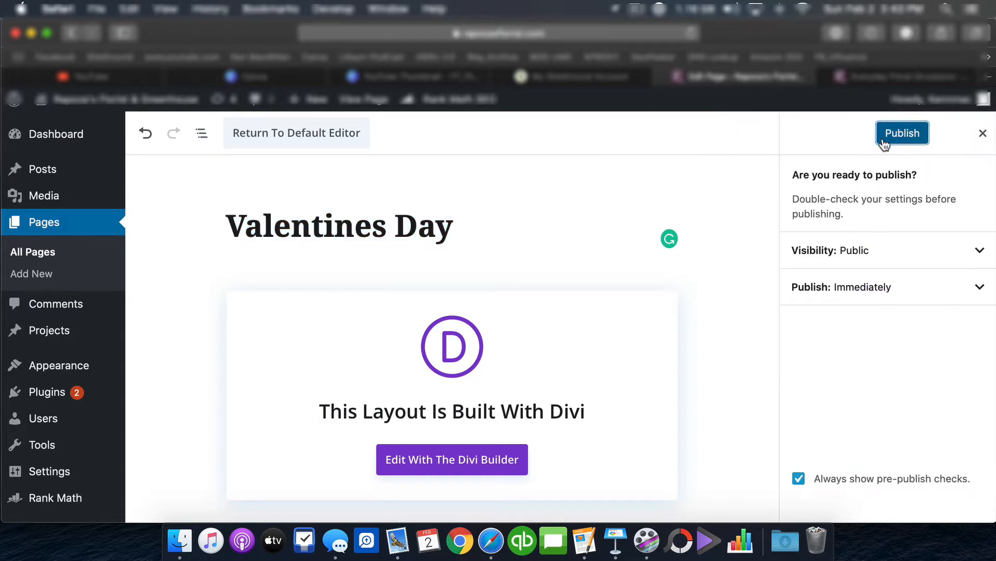
left_click(885, 141)
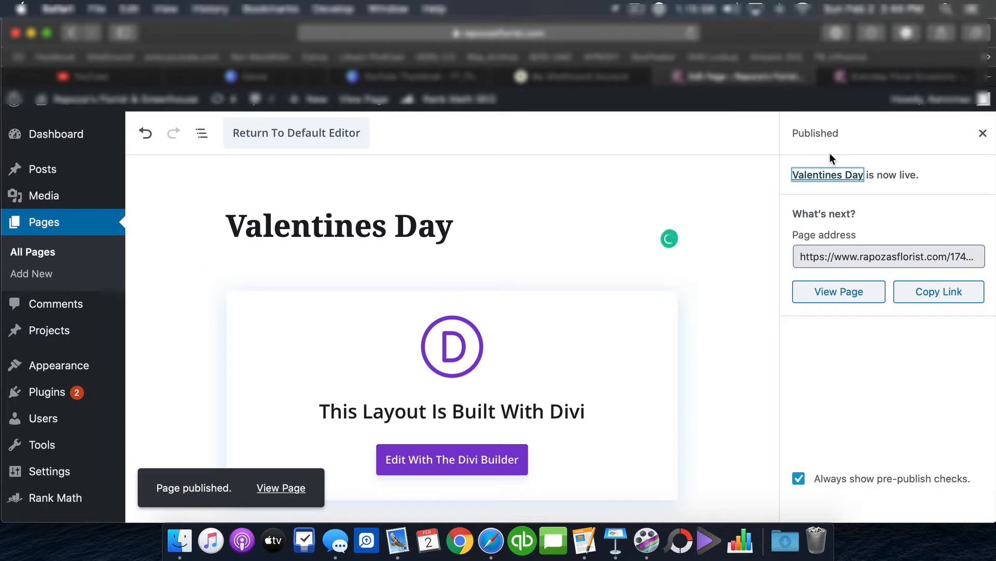
Replace the page's permalink slug with the copied title text and extend it to valentines-day-flowers
left_click(454, 236)
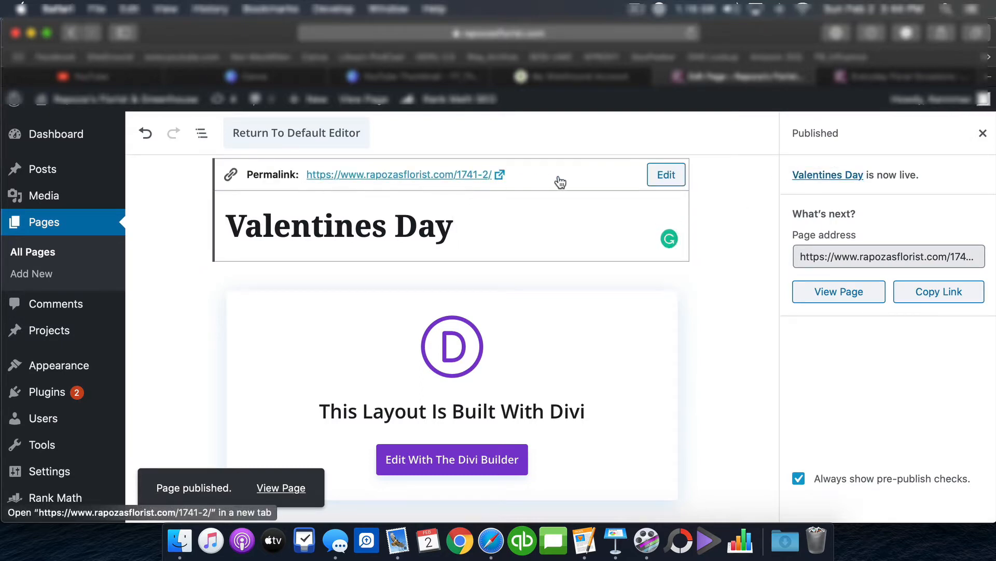
left_click(664, 175)
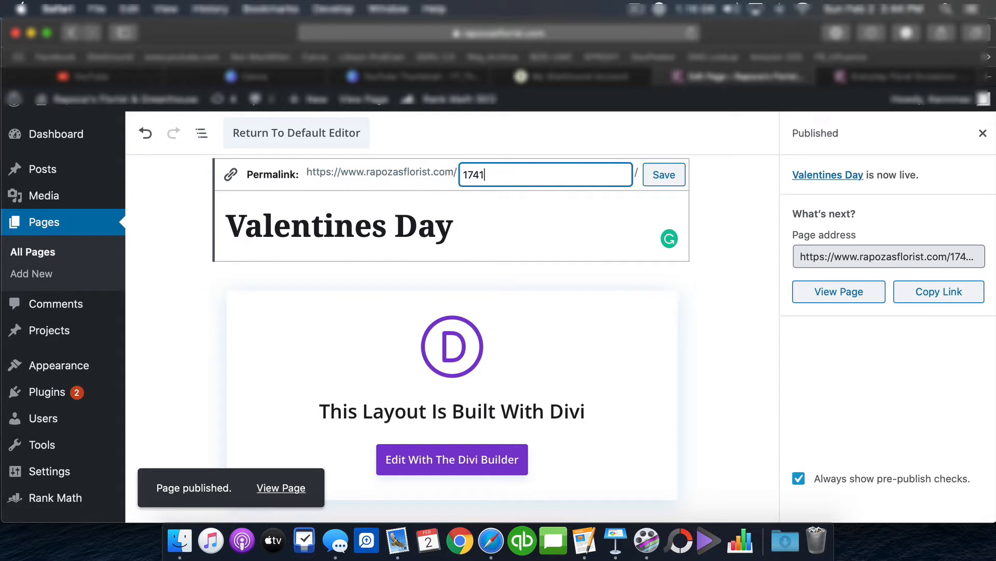
key("BackSpace")
key("super+v")
left_click(658, 178)
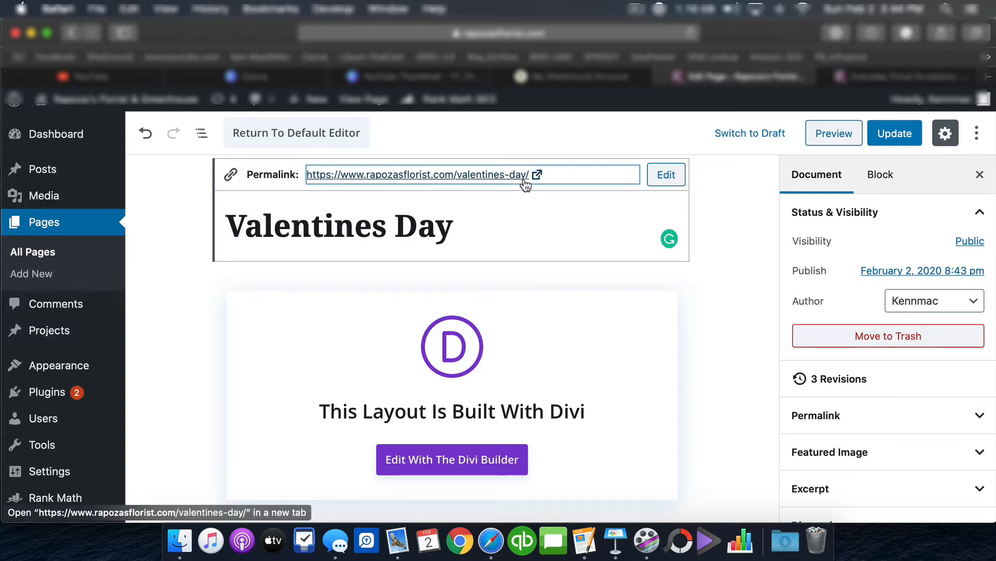
left_click(664, 175)
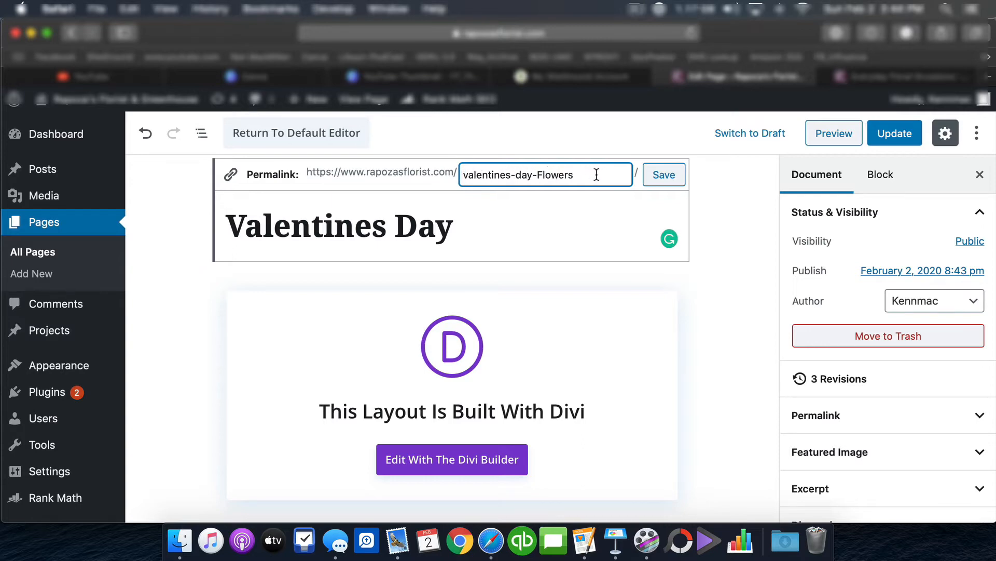
left_click(657, 178)
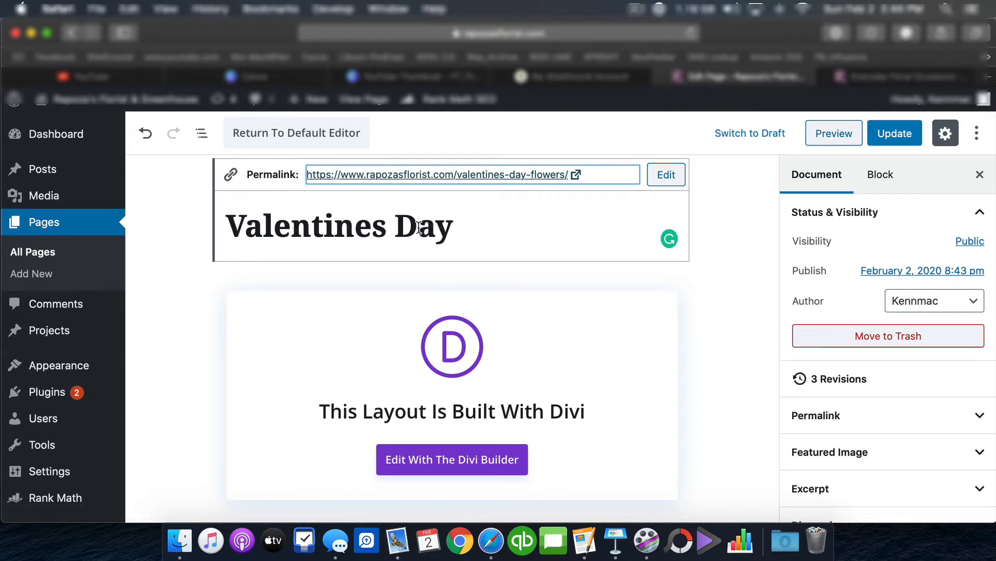
Correct the page title to "Valentine's Day" and update the page
left_click(375, 228)
type("'")
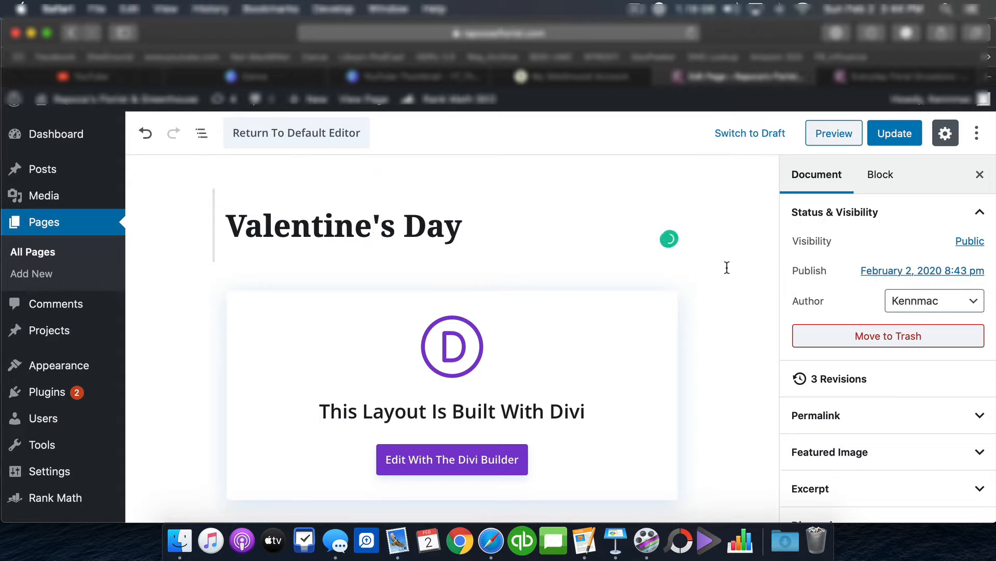
left_click(895, 137)
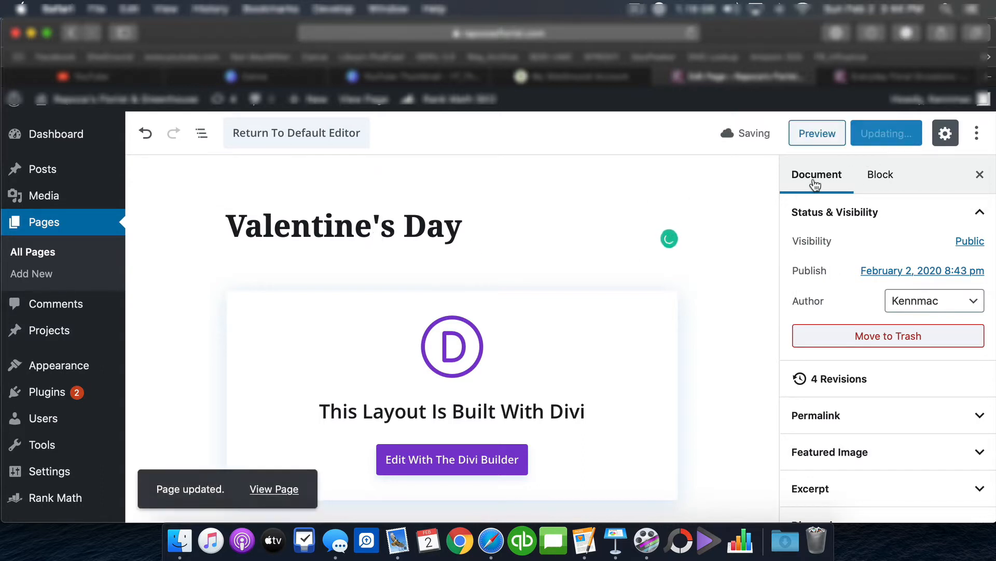
Open the page in the Divi Builder and replace the header section's background image with the red roses and hearts photo
left_click(419, 463)
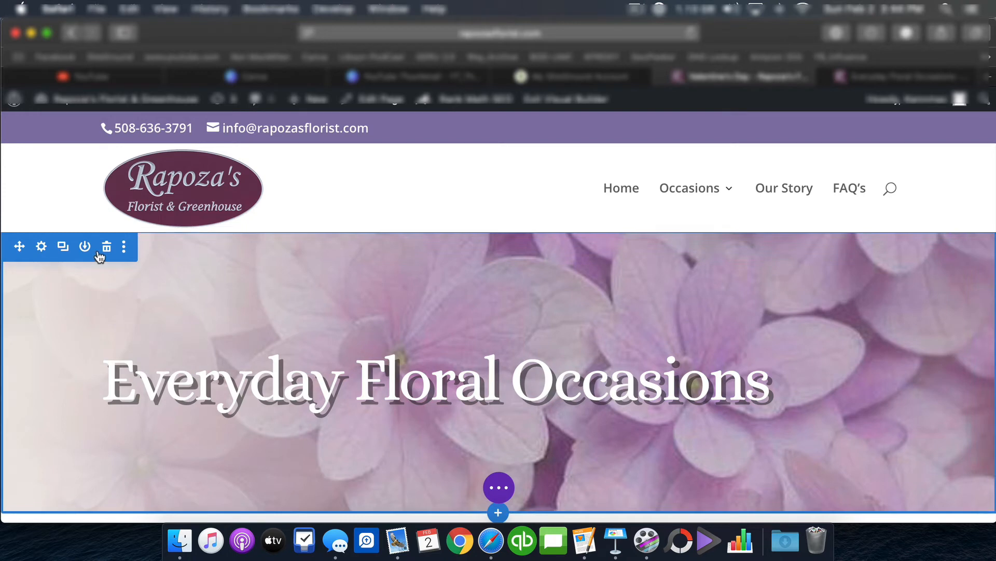
left_click(41, 247)
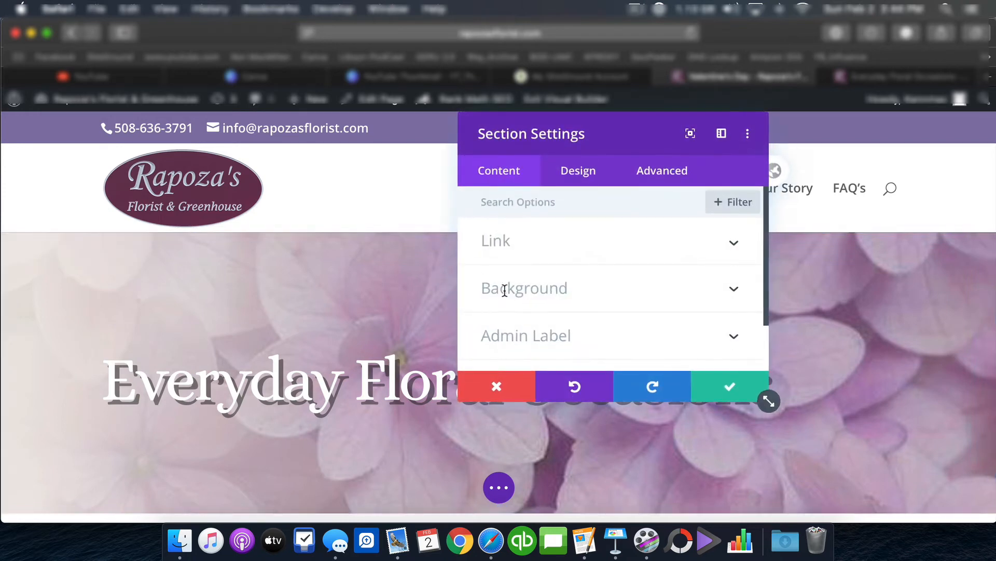
left_click(507, 289)
mouse_move(581, 334)
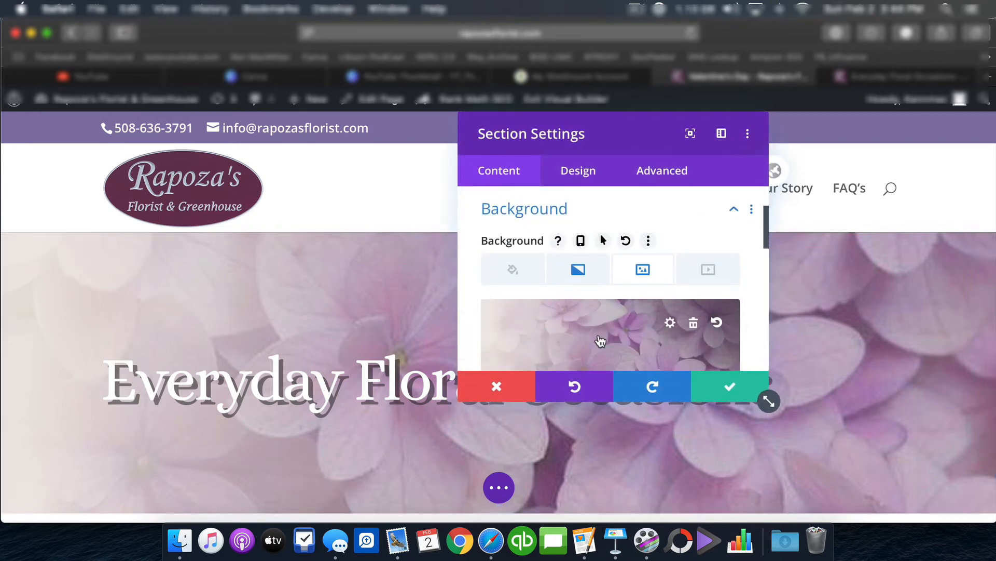
left_click(601, 338)
scroll(519, 325, "down", 5)
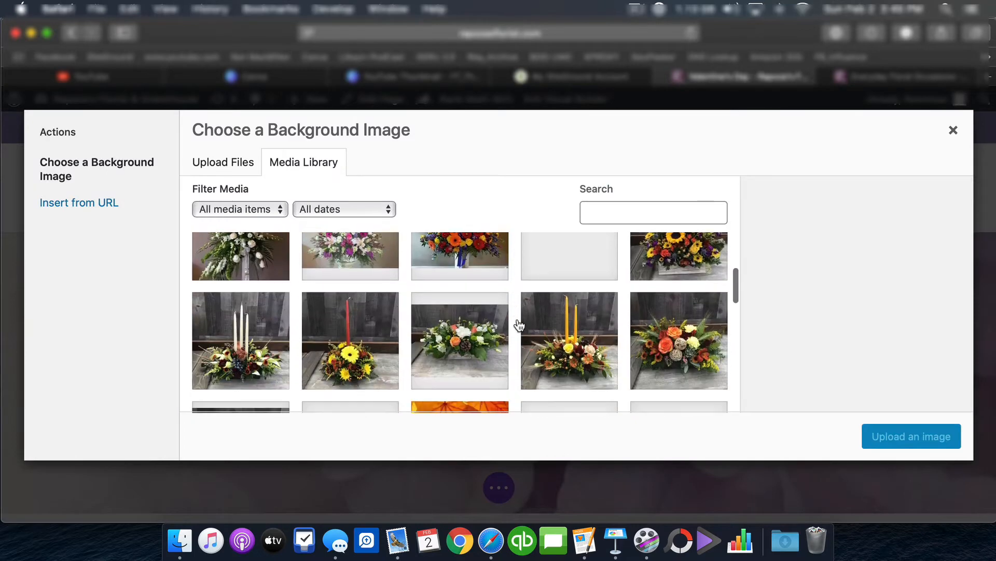
scroll(519, 325, "up", 5)
scroll(521, 326, "down", 1)
scroll(521, 328, "down", 5)
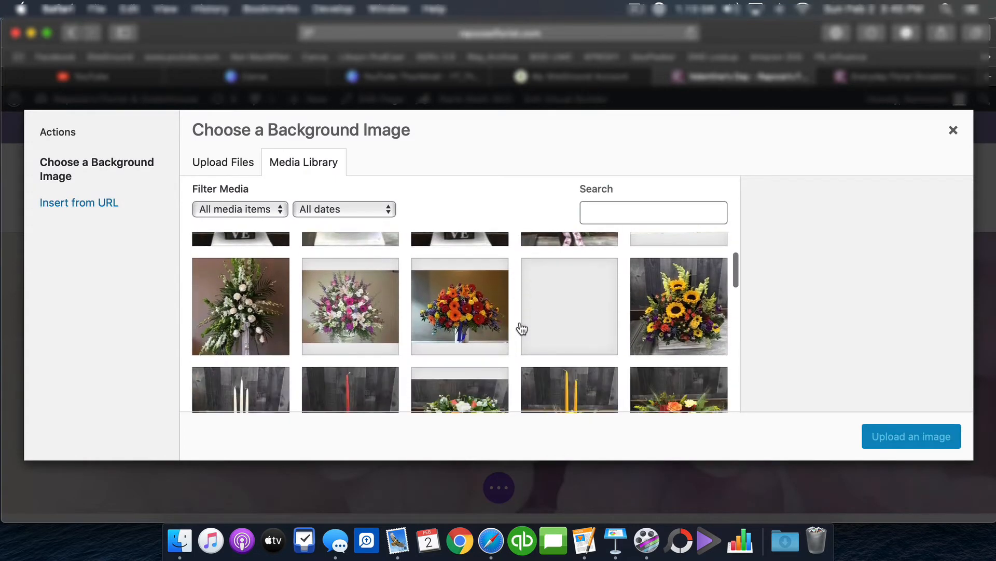
scroll(523, 328, "up", 6)
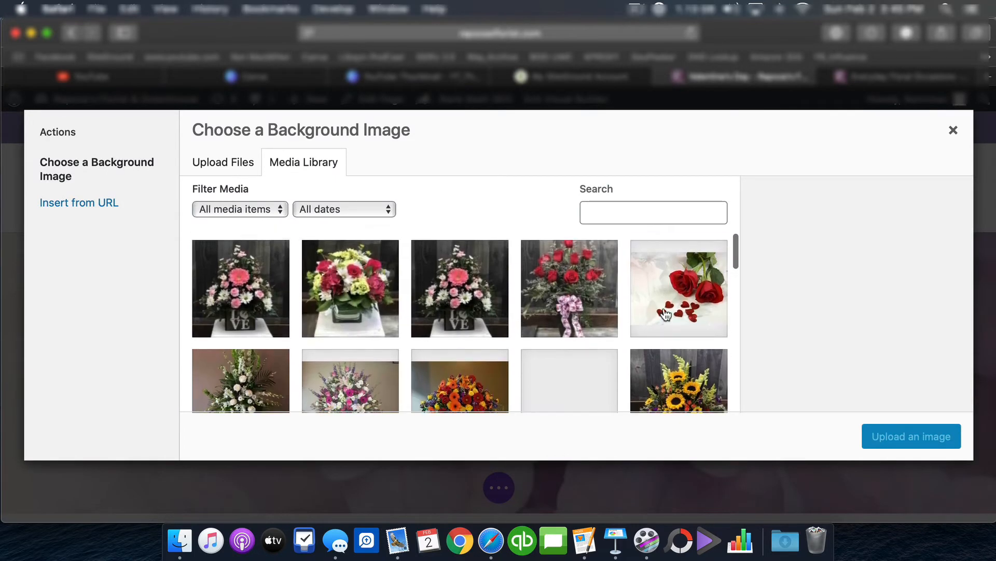
left_click(675, 290)
left_click(886, 433)
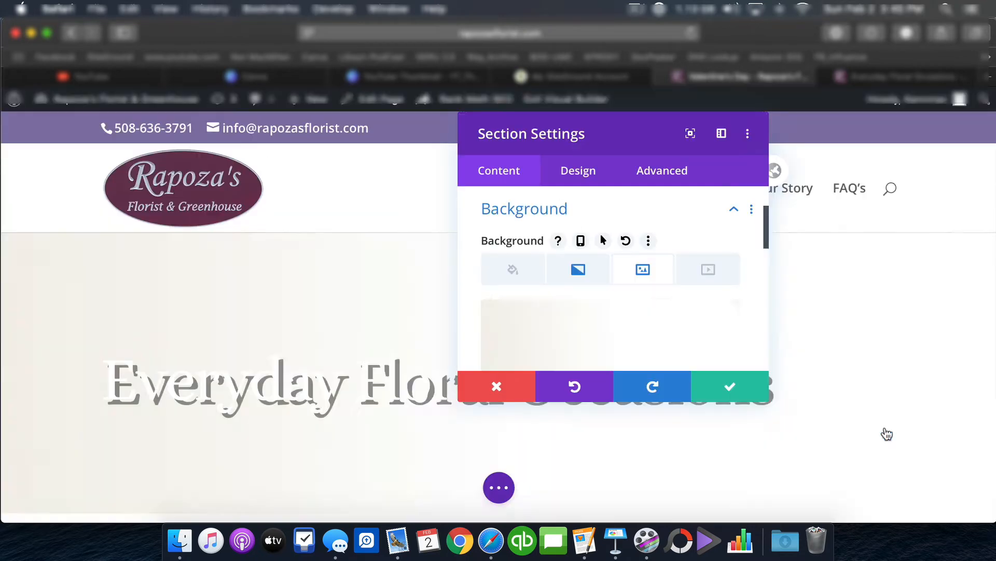
left_click(727, 388)
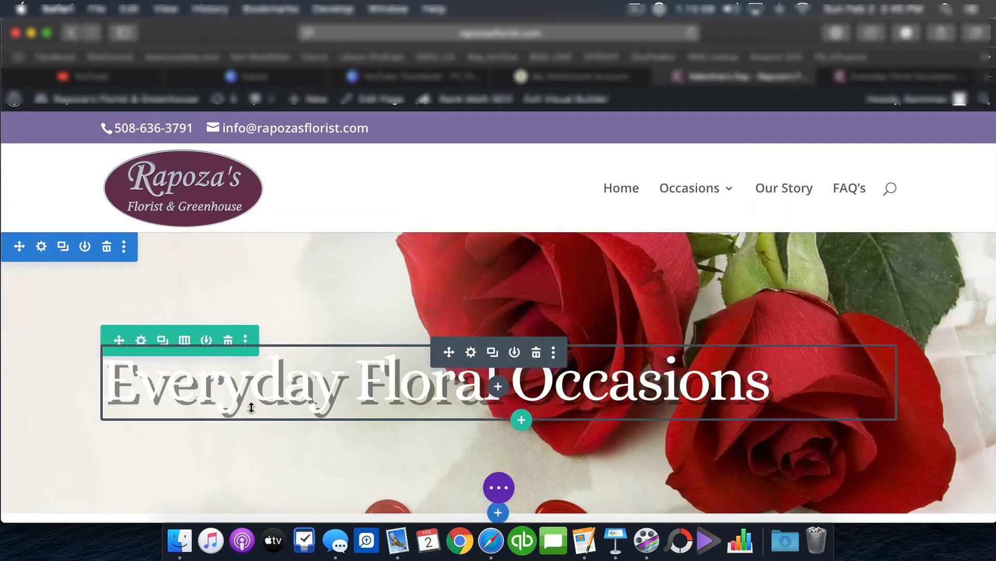
Replace the "Everyday Floral Occasions" heading in the header section with "Valentin's Day"
left_click(121, 378)
double_click(128, 379)
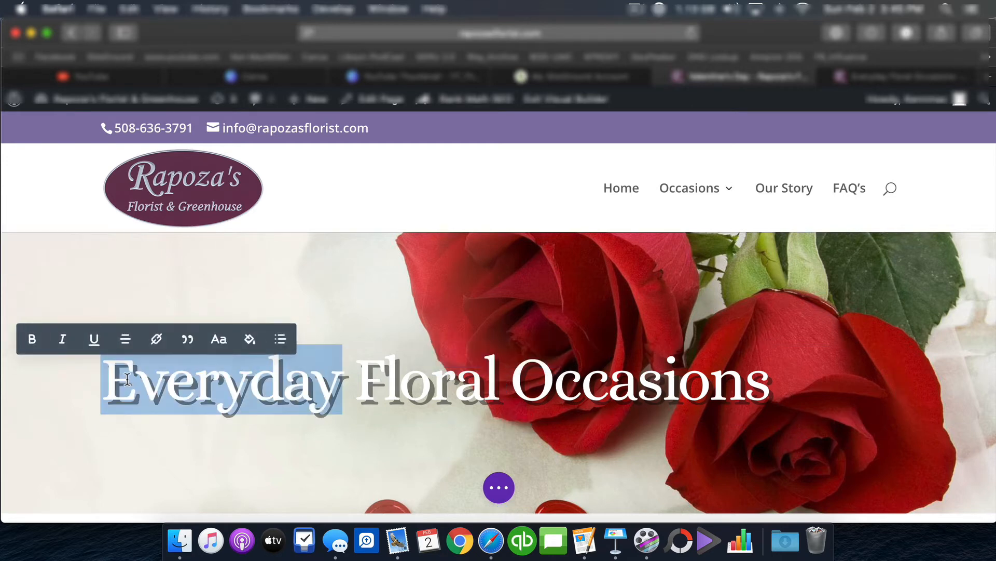
key("super+a")
type("Val")
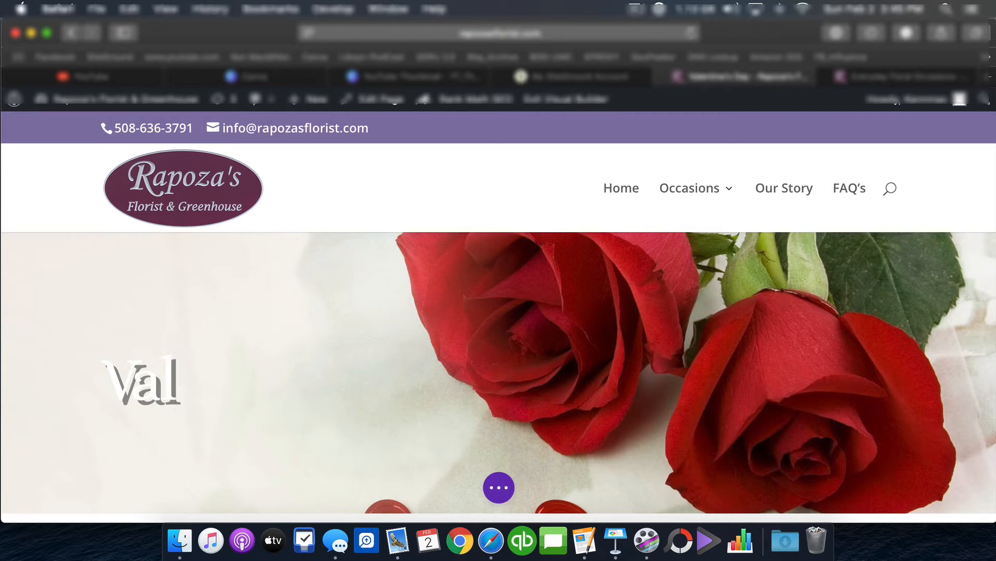
type("en")
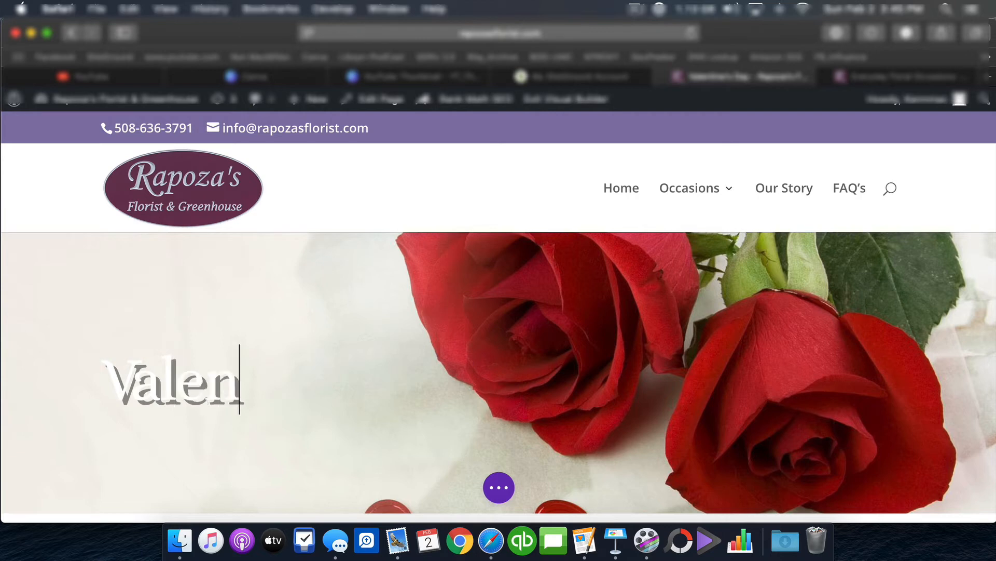
type("tine")
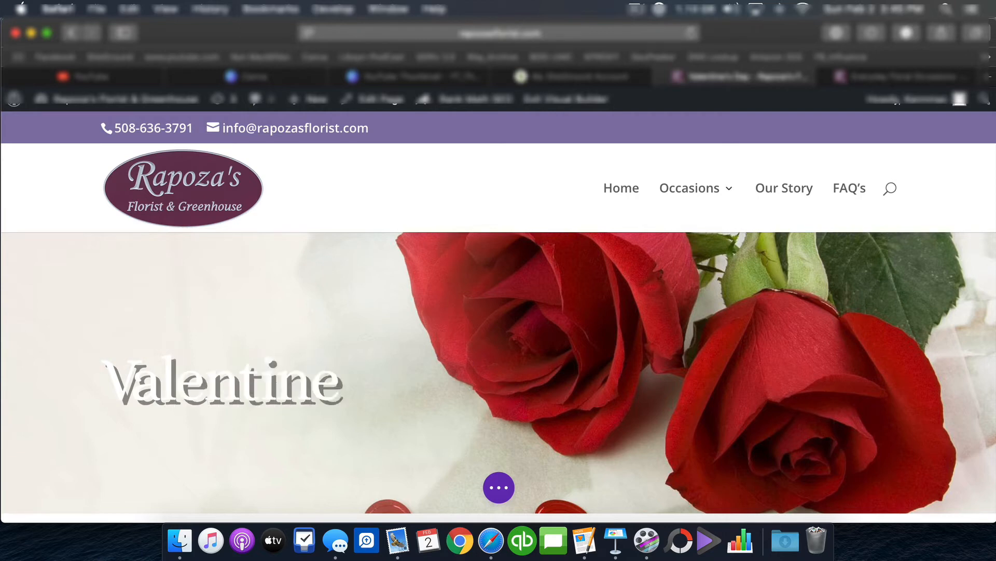
key("BackSpace")
type("'s Day")
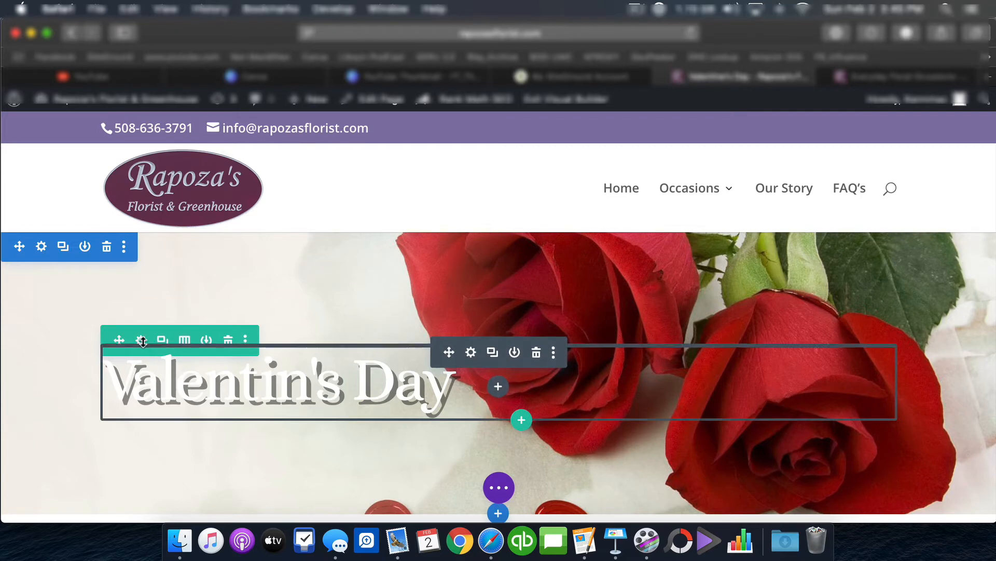
Give the header's H1 heading the first soft text shadow preset and save the text settings
left_click(470, 352)
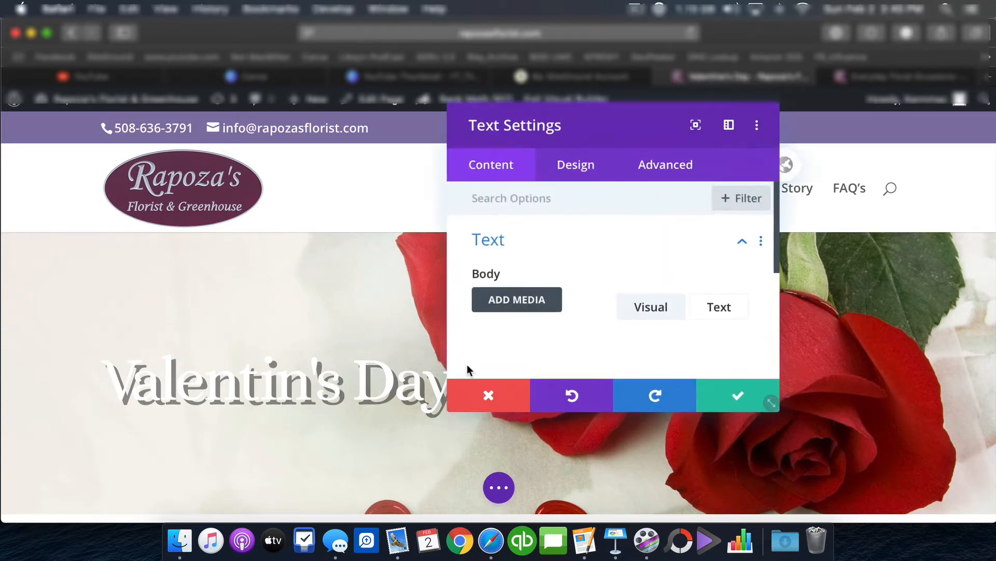
left_click(578, 170)
scroll(525, 276, "down", 5)
left_click(528, 276)
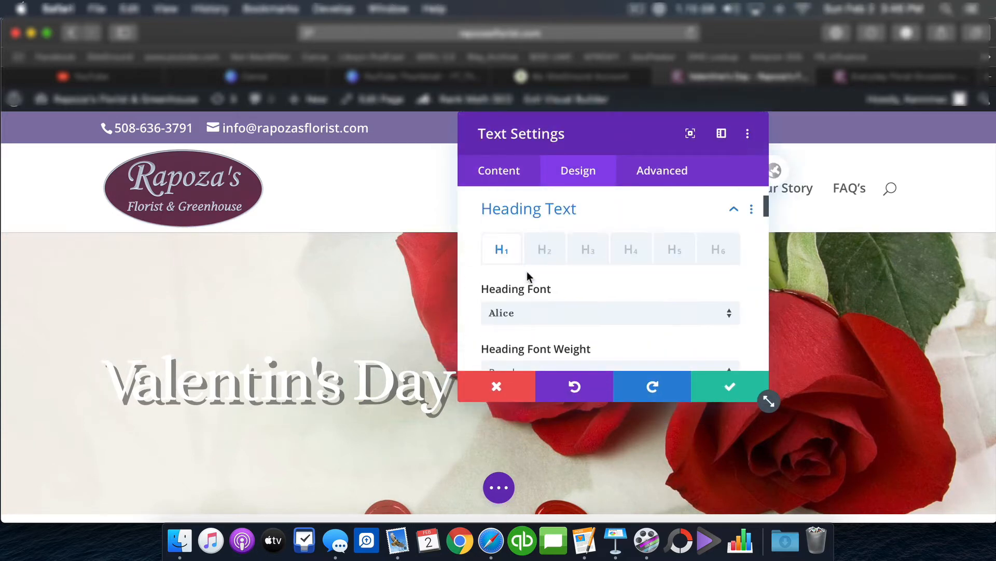
scroll(530, 276, "down", 4)
scroll(531, 280, "down", 3)
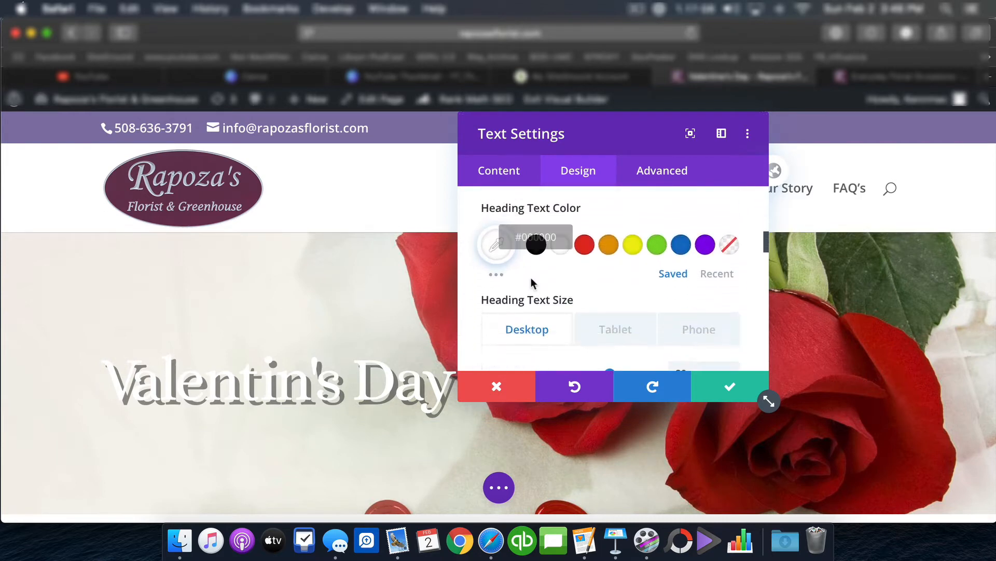
scroll(531, 280, "up", 4)
scroll(531, 280, "down", 4)
scroll(532, 285, "down", 6)
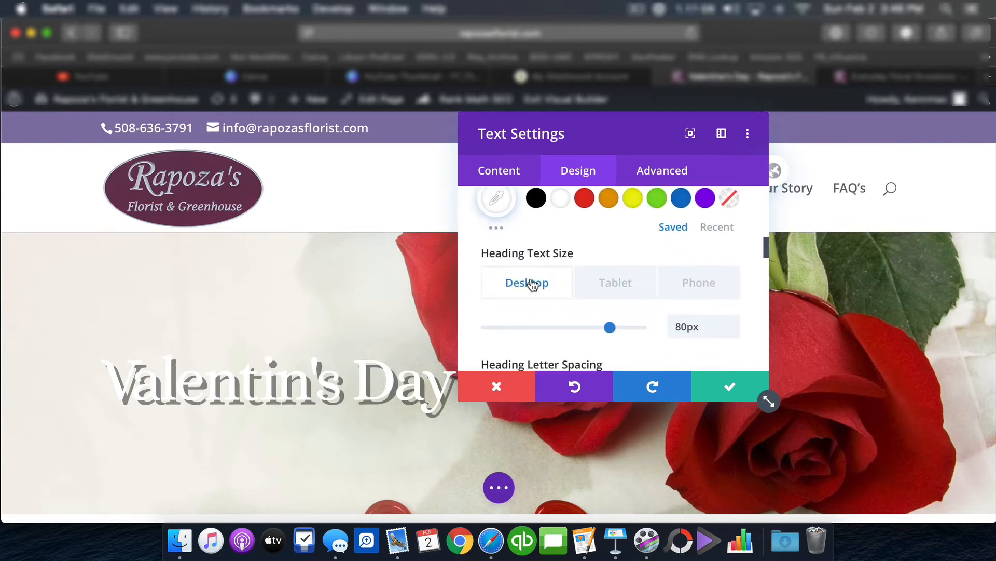
scroll(532, 285, "down", 2)
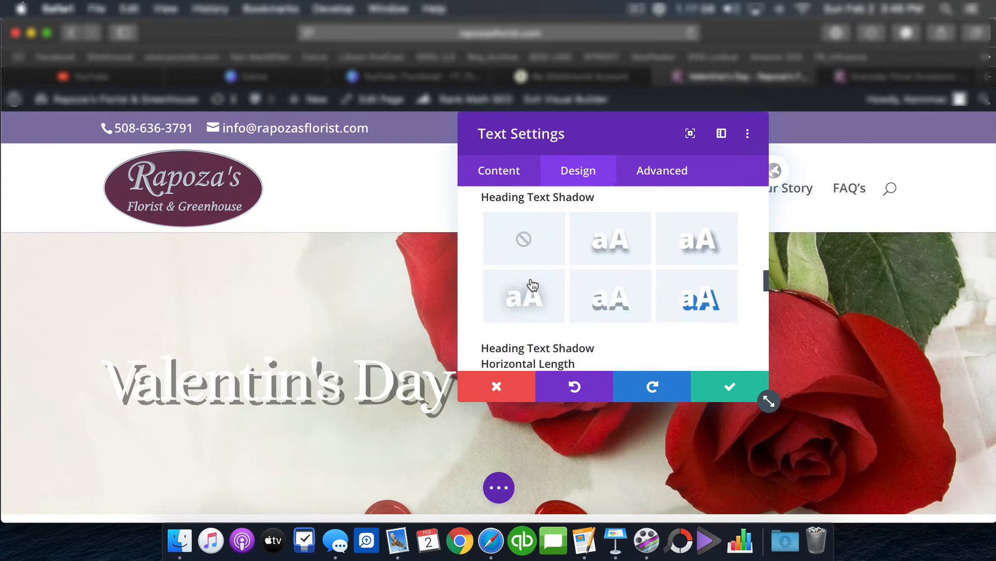
left_click(607, 255)
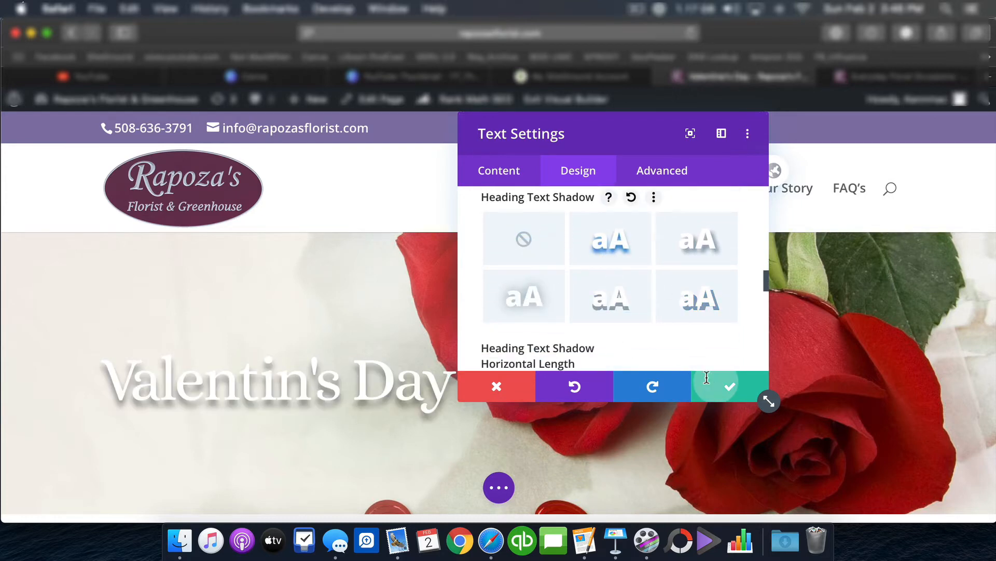
left_click(727, 386)
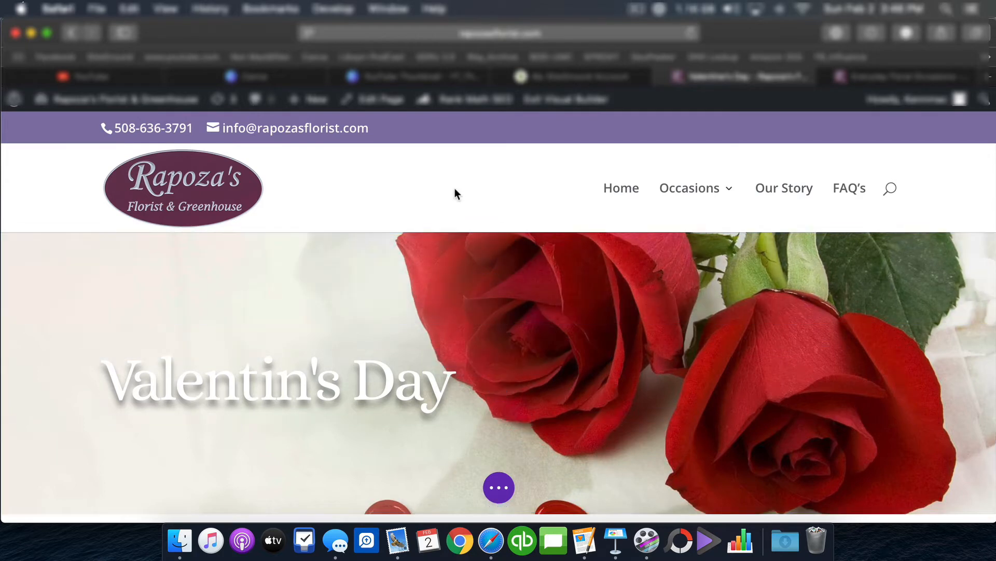
Save the page in the Divi Builder and review the flower arrangements below the header
left_click(499, 487)
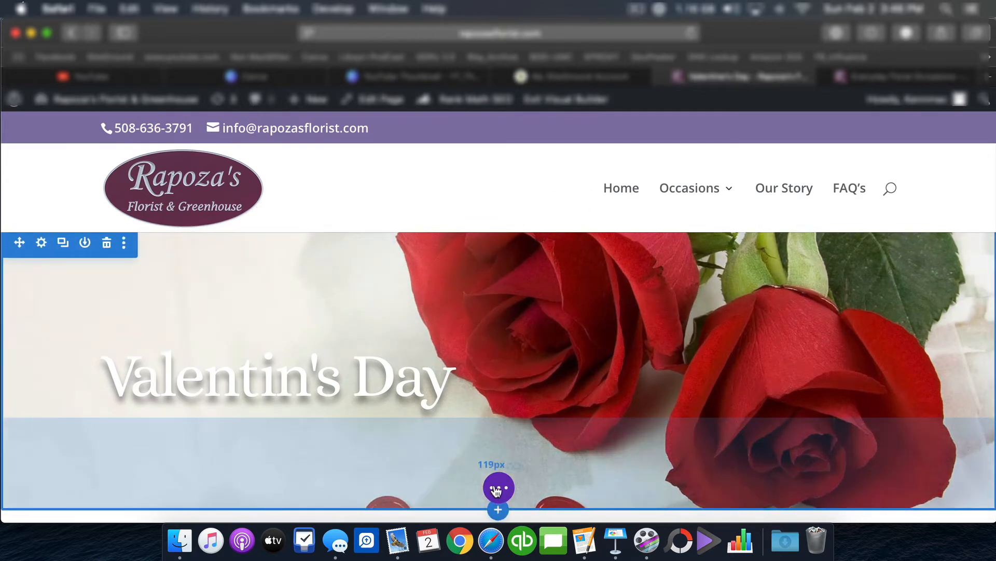
left_click(945, 492)
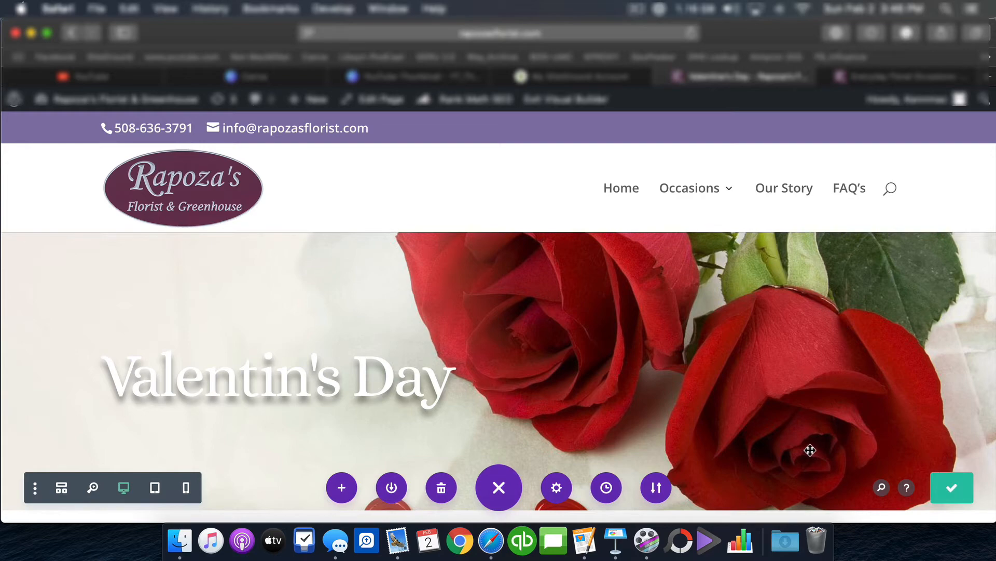
scroll(715, 432, "down", 5)
scroll(519, 416, "down", 2)
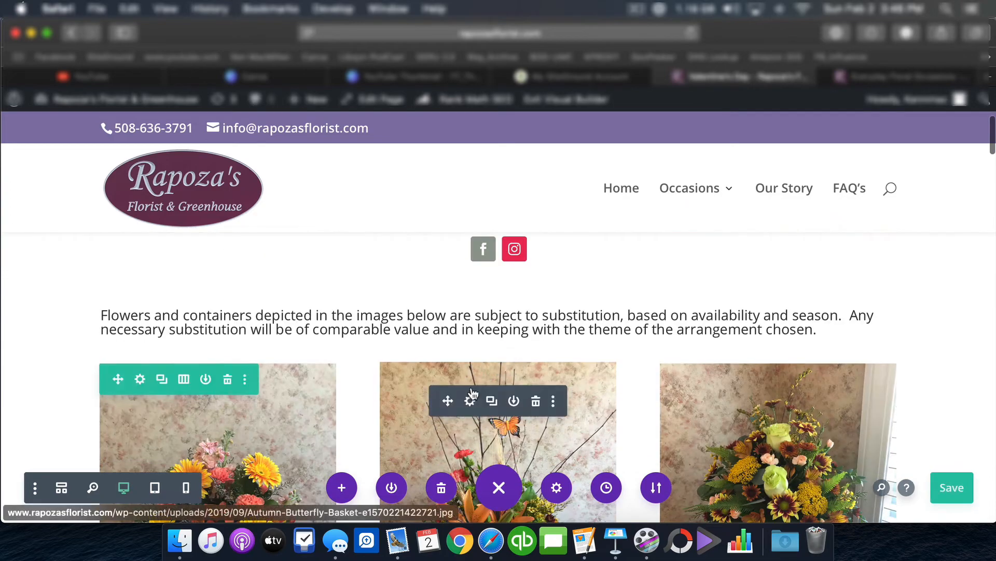
scroll(469, 426, "down", 3)
scroll(469, 425, "down", 5)
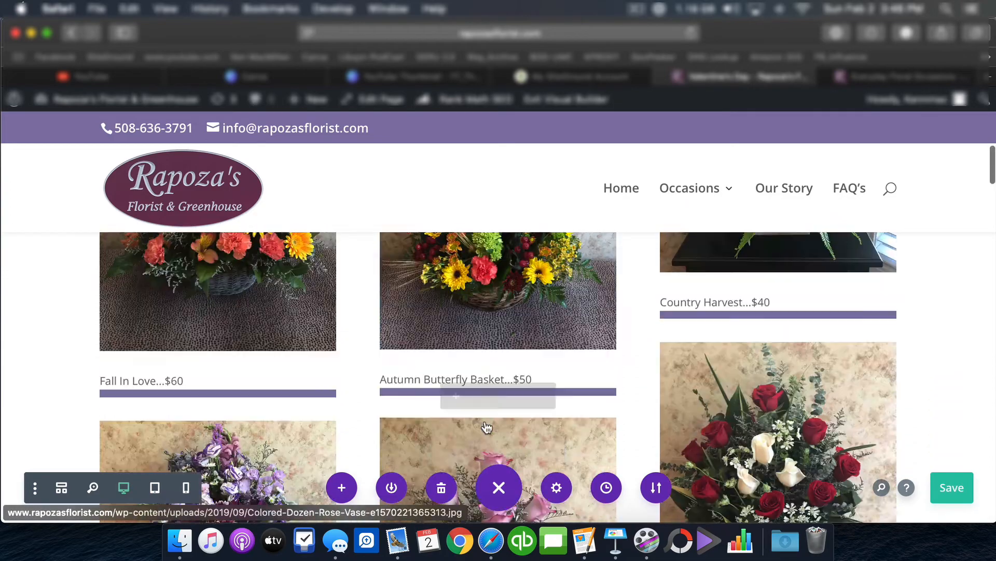
scroll(623, 337, "up", 15)
Go to the site's WordPress dashboard and open the Main Nav menu structure for editing
mouse_move(696, 189)
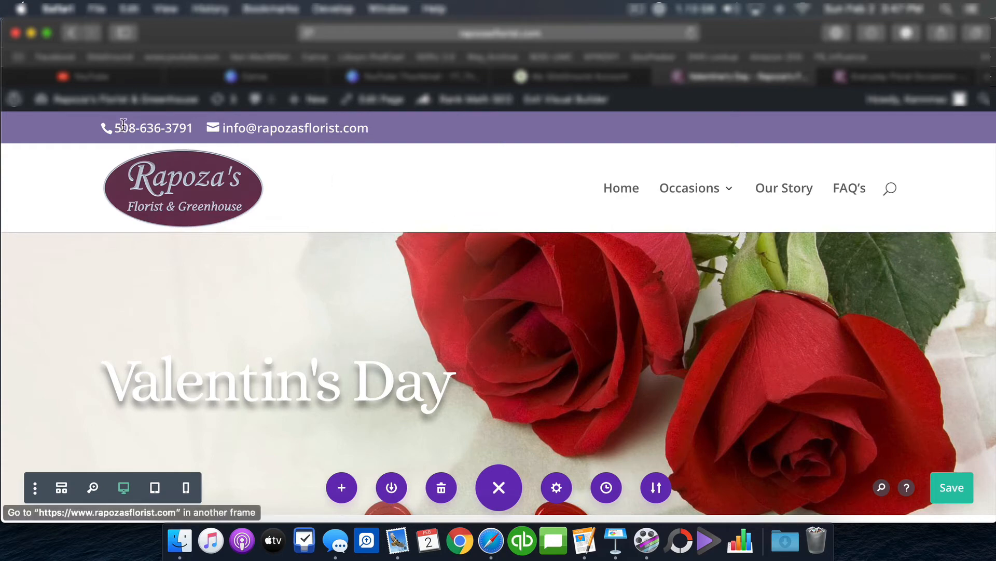
mouse_move(106, 104)
left_click(72, 132)
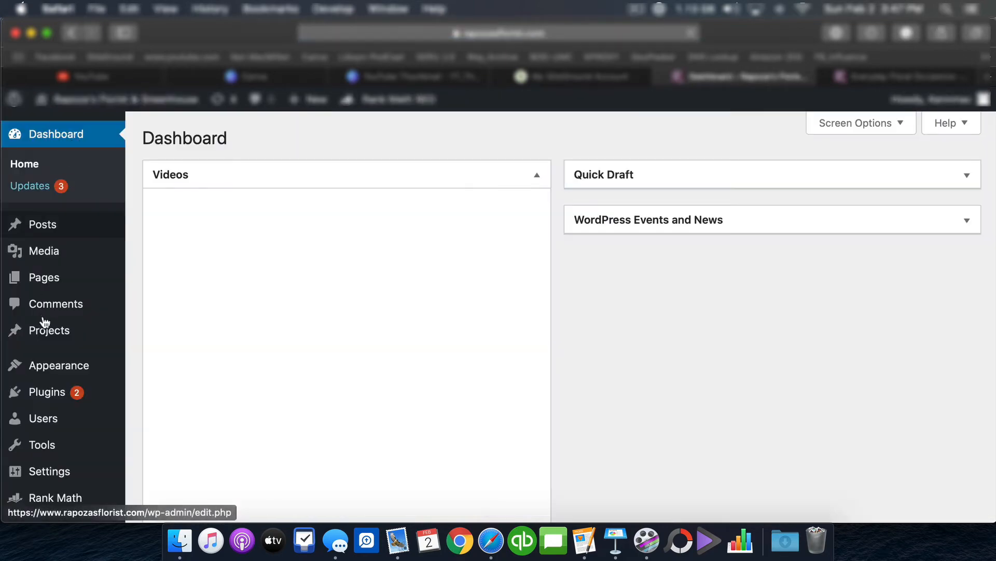
mouse_move(53, 369)
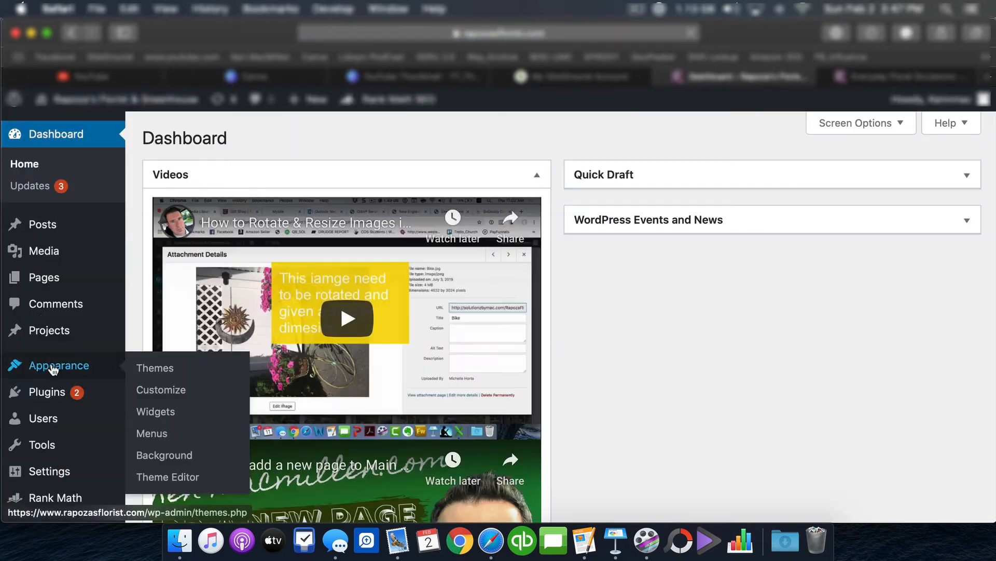
left_click(156, 433)
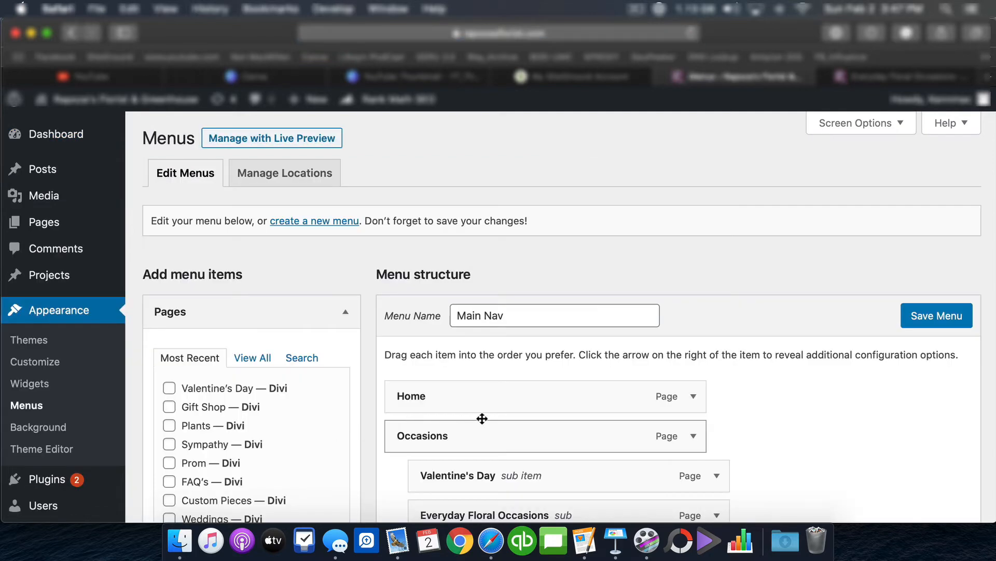
Add the Valentine's Day page from the most recent pages to the Main Nav menu
scroll(498, 413, "down", 2)
scroll(501, 411, "down", 1)
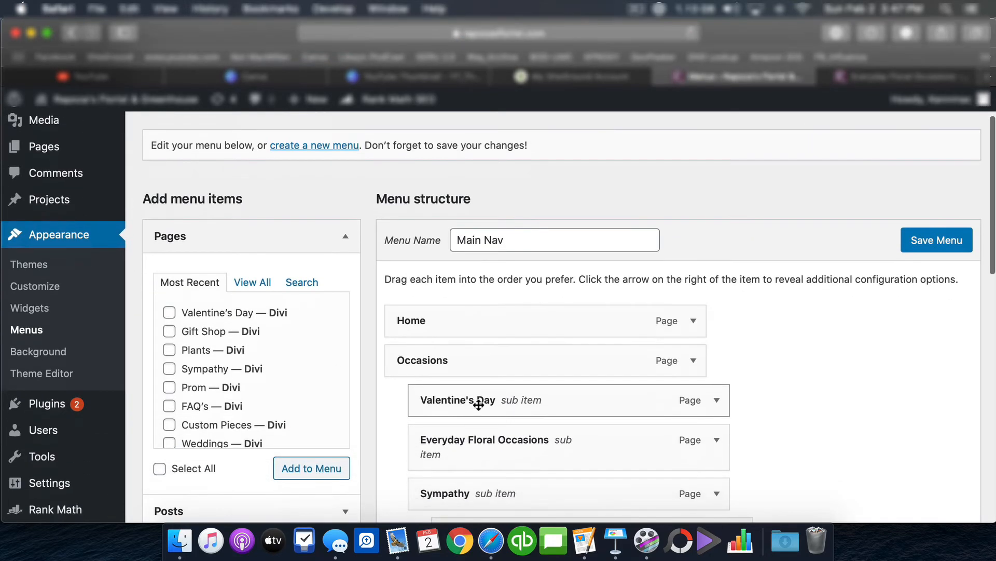
left_click(175, 314)
scroll(249, 362, "down", 5)
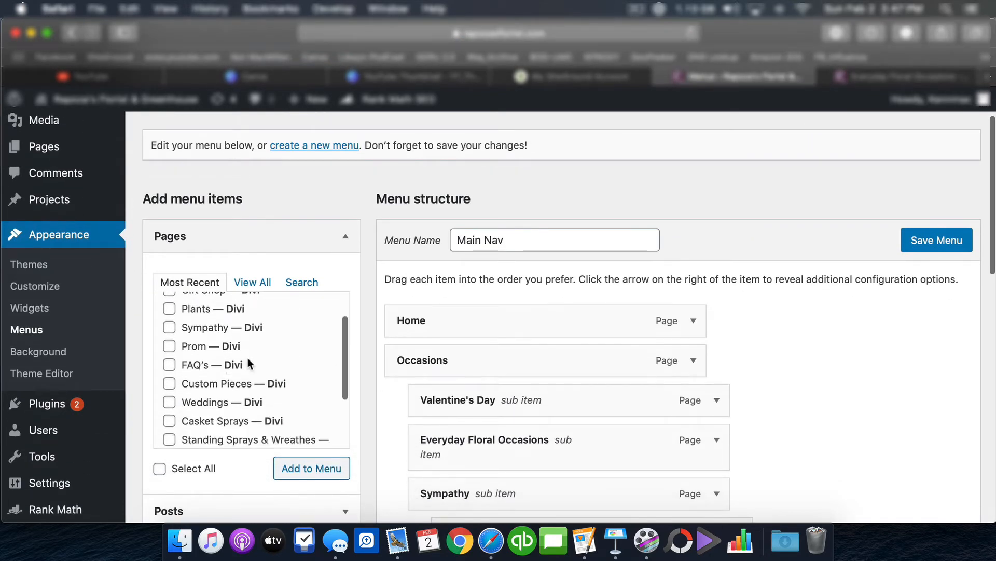
left_click(301, 468)
Remove the old Valentine's Day sub item that points to Everyday Floral Occasions from the menu structure
scroll(413, 426, "down", 3)
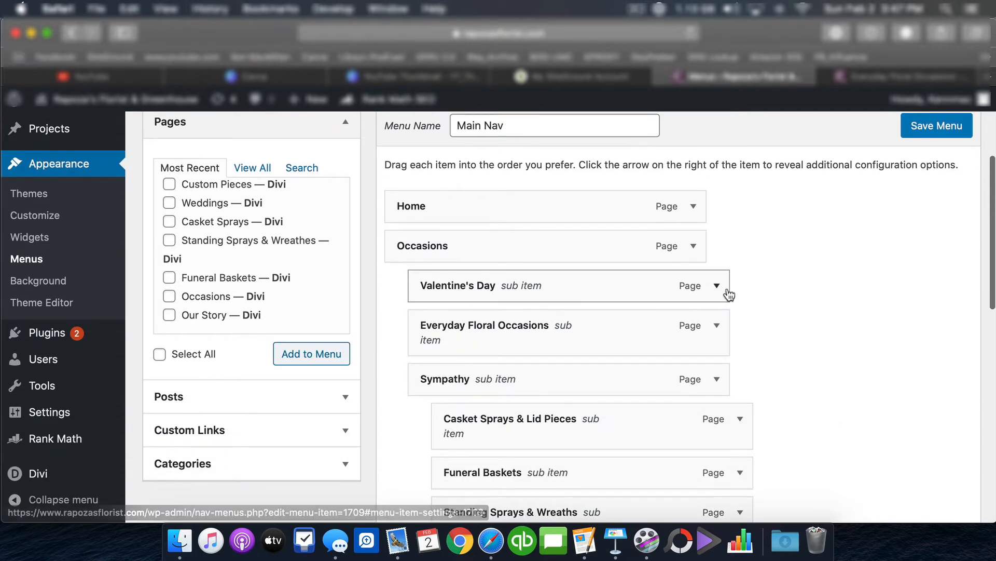
left_click(717, 286)
scroll(507, 387, "down", 1)
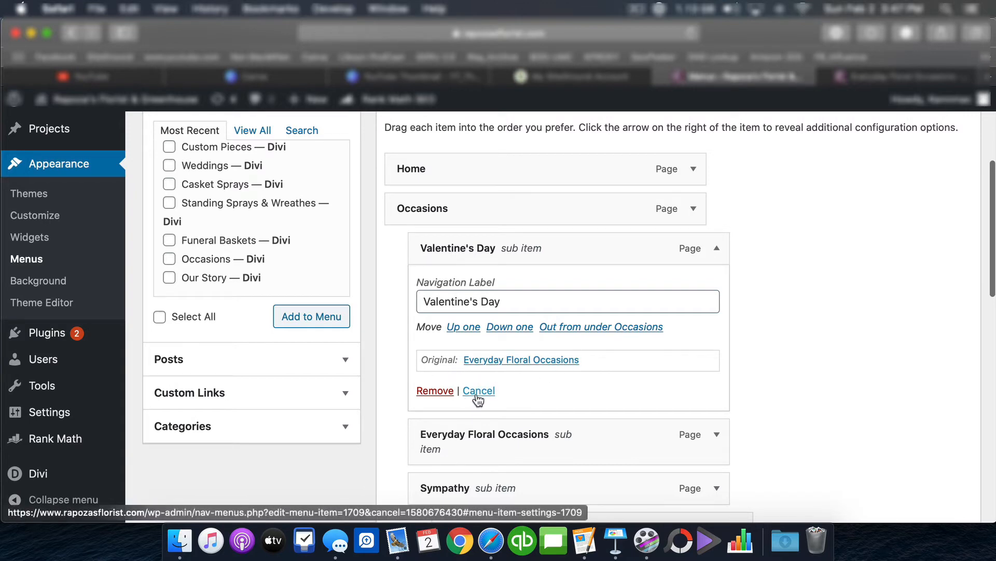
left_click(447, 390)
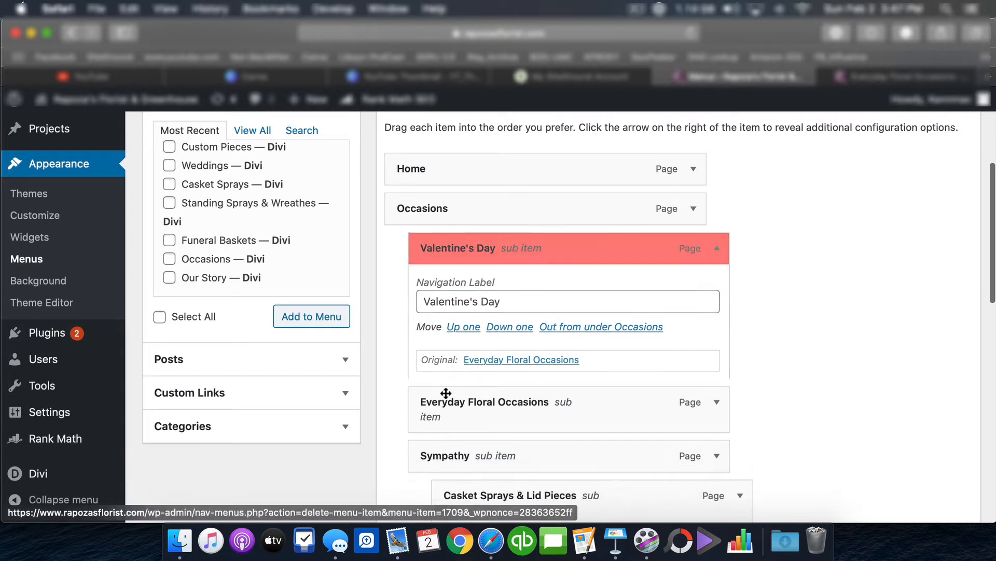
Move the new Valentine's Day item up to be the first sub item under Occasions and save the menu
scroll(420, 400, "down", 5)
scroll(421, 401, "down", 5)
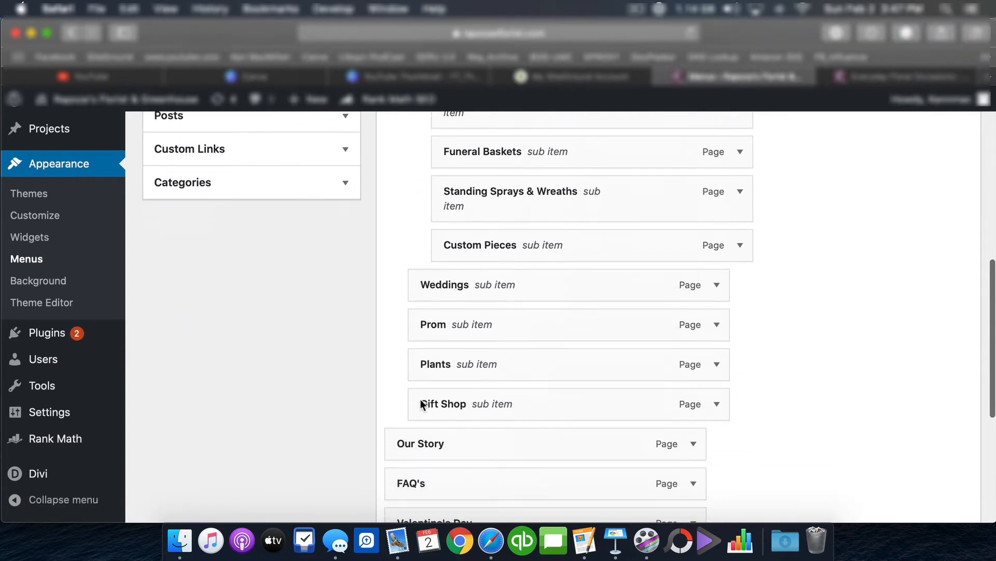
left_click_drag(438, 414, 437, 163)
scroll(432, 179, "up", 5)
scroll(443, 218, "down", 1)
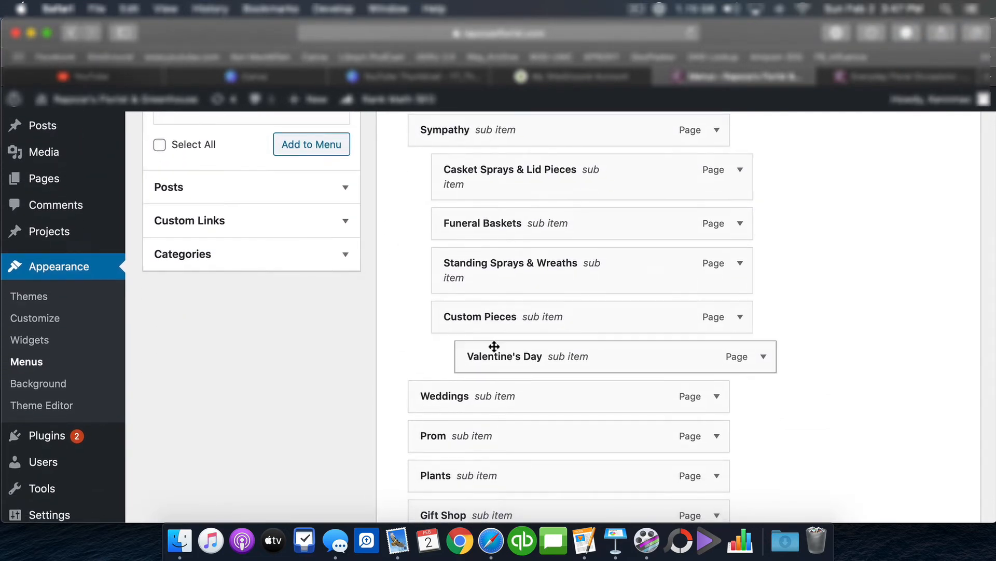
mouse_move(492, 352)
left_mouse_down()
mouse_move(456, 249)
mouse_move(453, 200)
left_mouse_up()
scroll(451, 205, "up", 5)
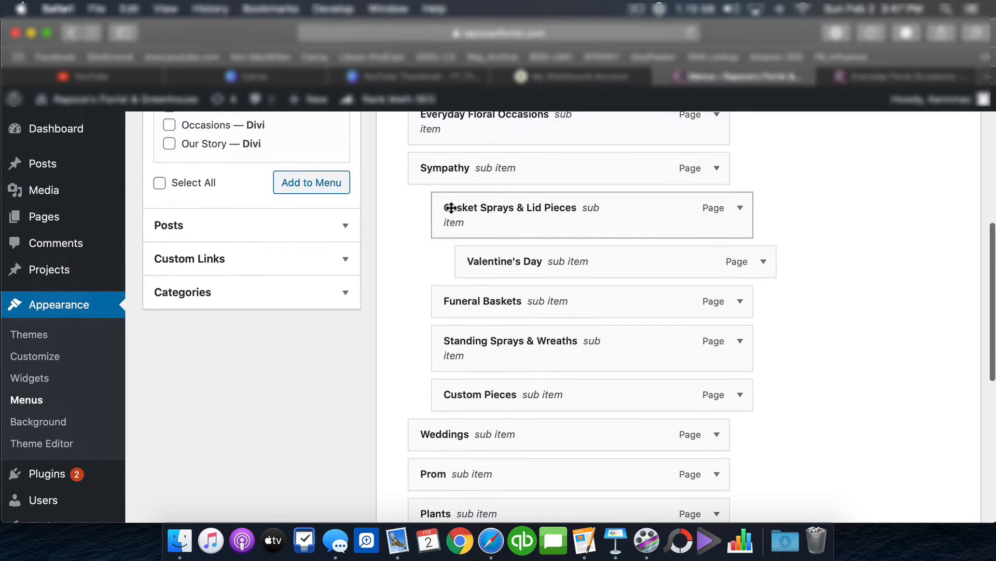
scroll(451, 212, "up", 1)
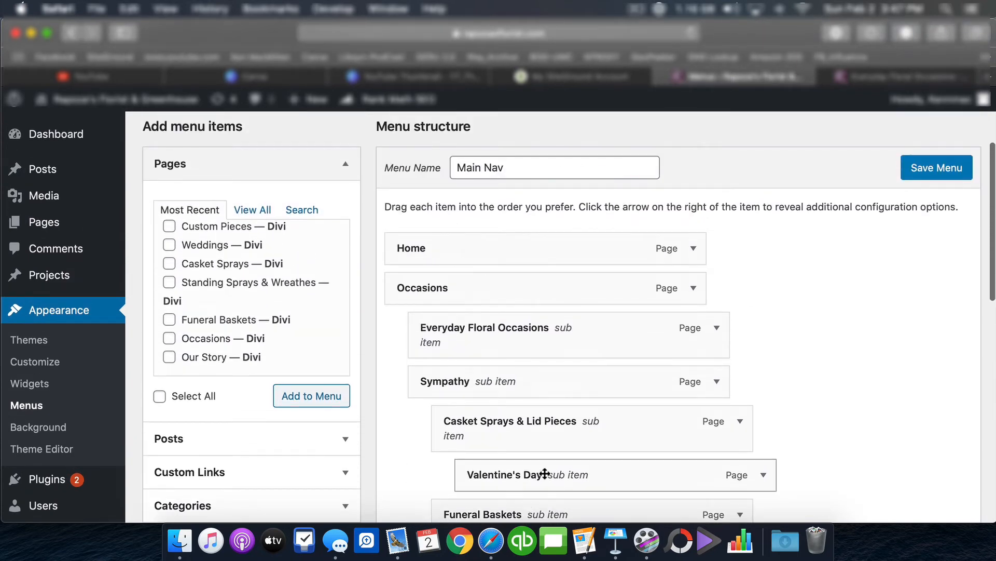
left_click_drag(544, 473, 494, 327)
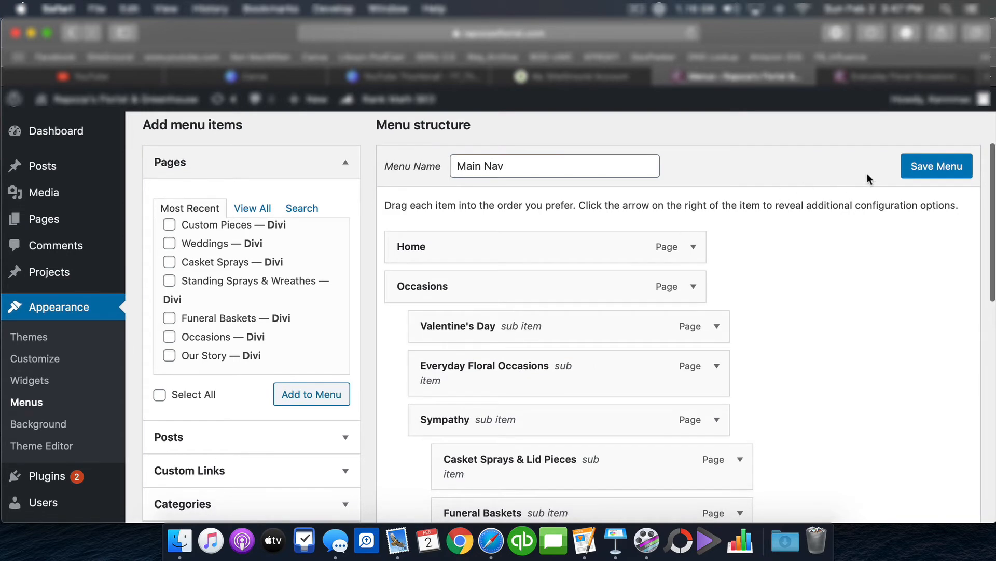
left_click(915, 169)
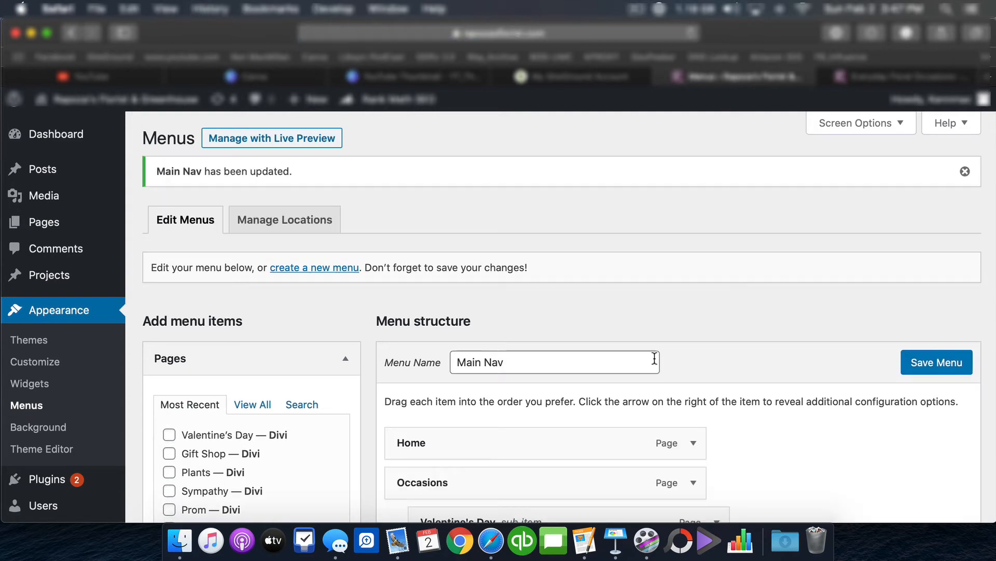
Reload the live florist site, open the Valentine's Day page from the Occasions menu and review its header and flower arrangements
scroll(649, 361, "down", 3)
left_click(856, 83)
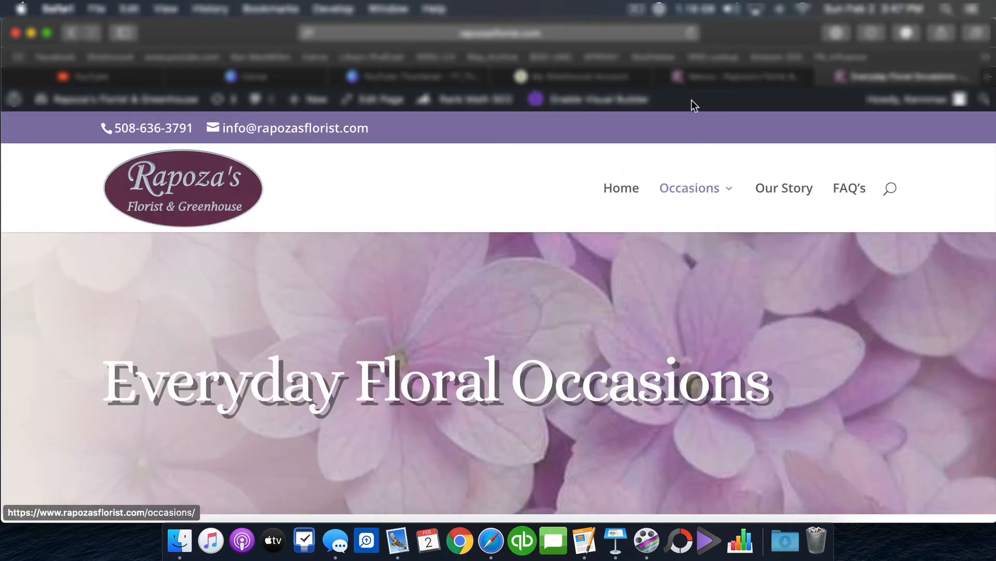
left_click(694, 32)
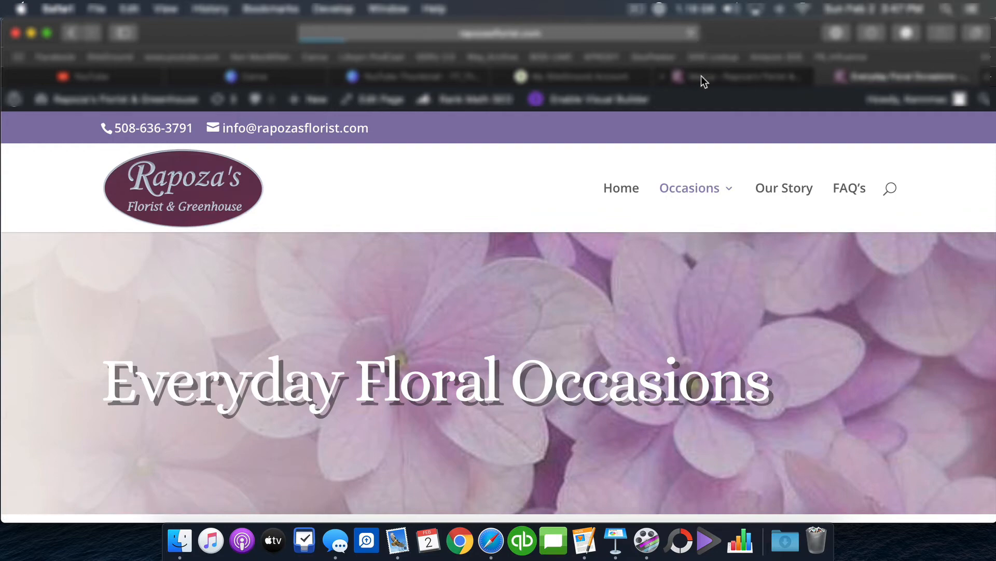
left_click(732, 267)
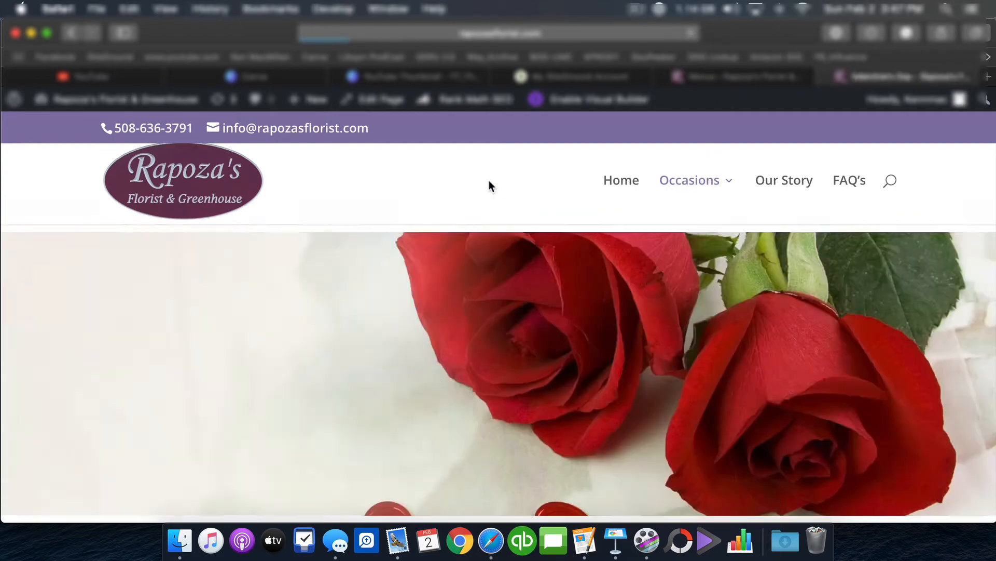
scroll(206, 281, "down", 5)
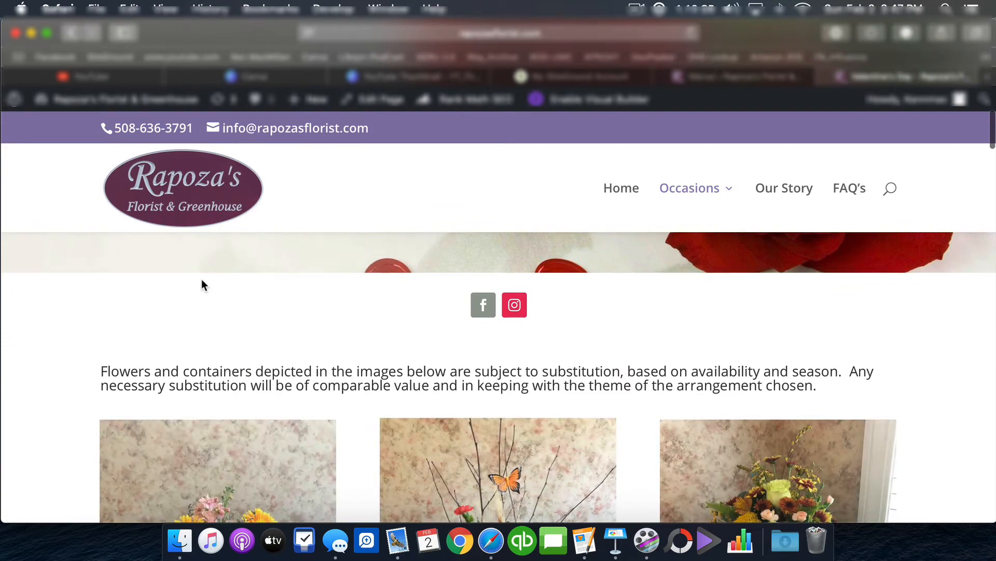
scroll(279, 297, "down", 7)
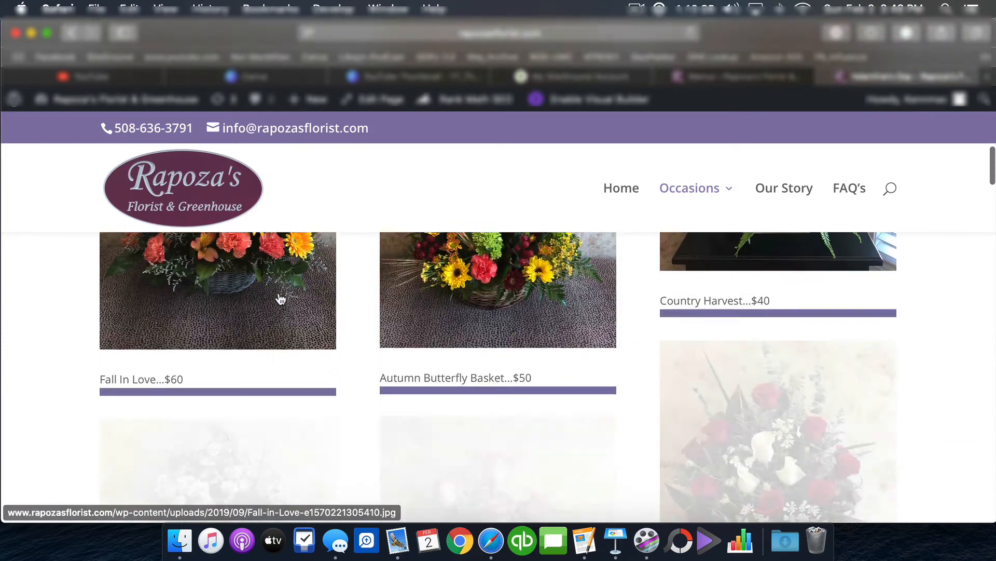
scroll(278, 298, "up", 6)
scroll(278, 293, "down", 2)
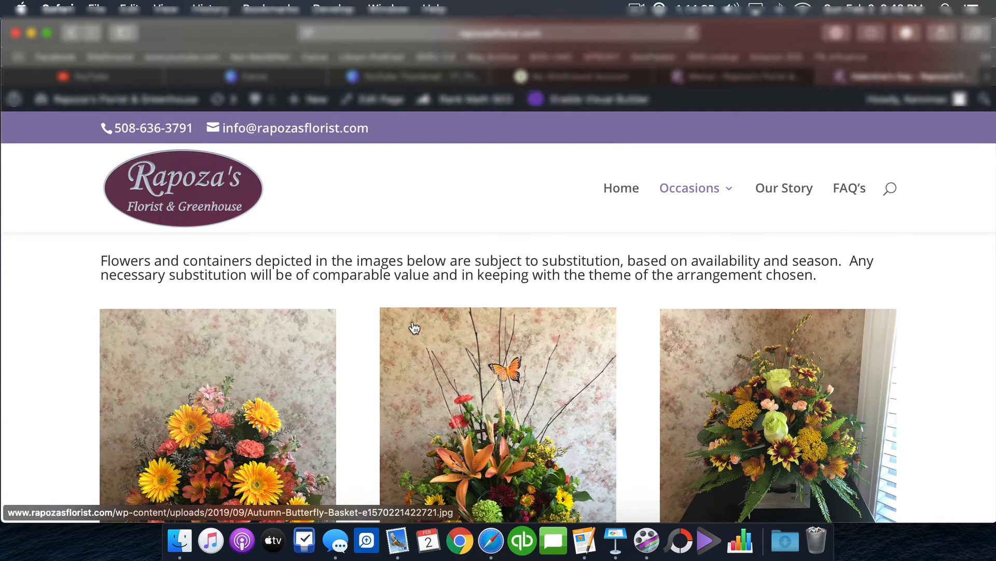
scroll(408, 327, "down", 1)
scroll(408, 327, "down", 5)
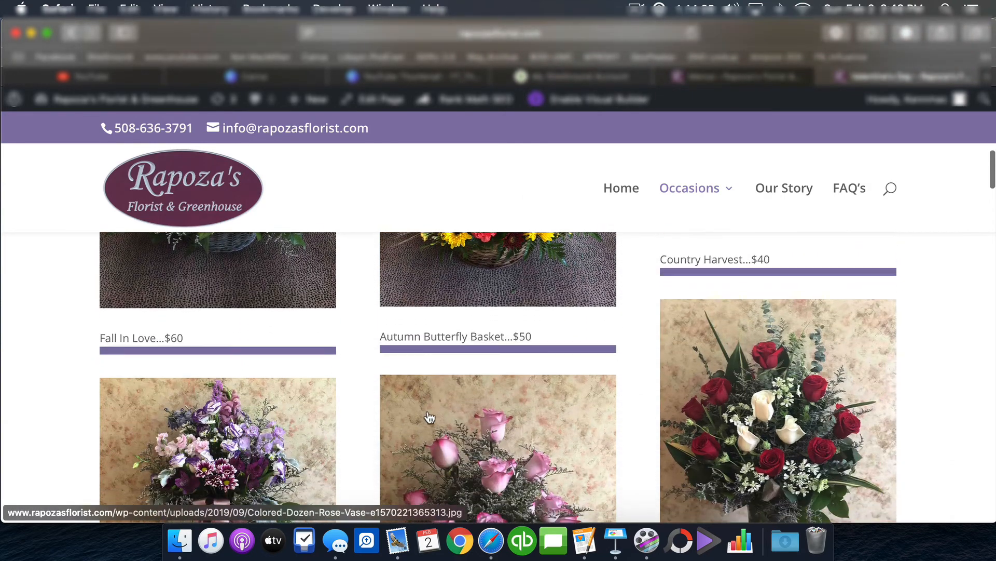
scroll(694, 446, "down", 4)
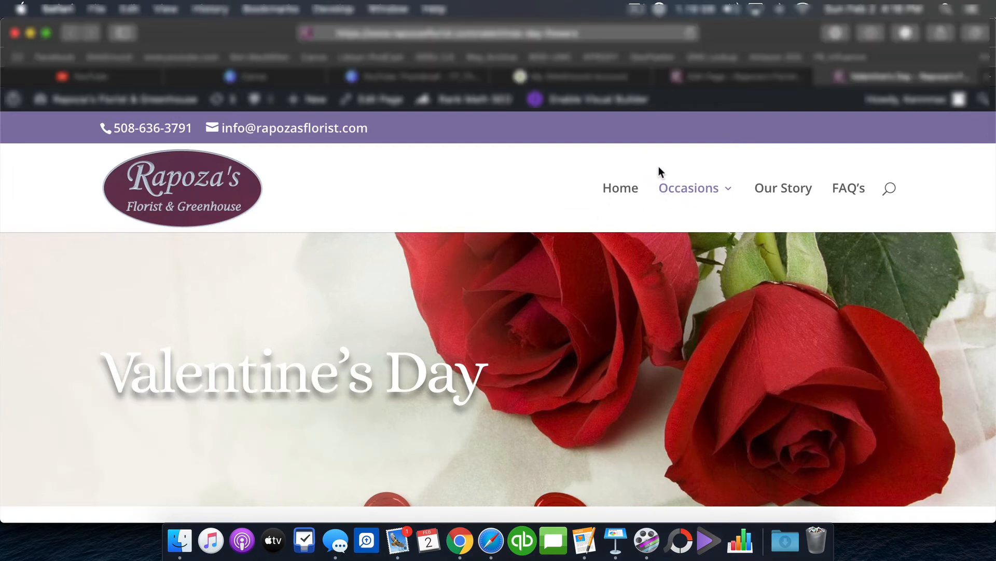
Check the Valentine's Day entry under Occasions and look over the page from the header to the first arrangements
mouse_move(670, 191)
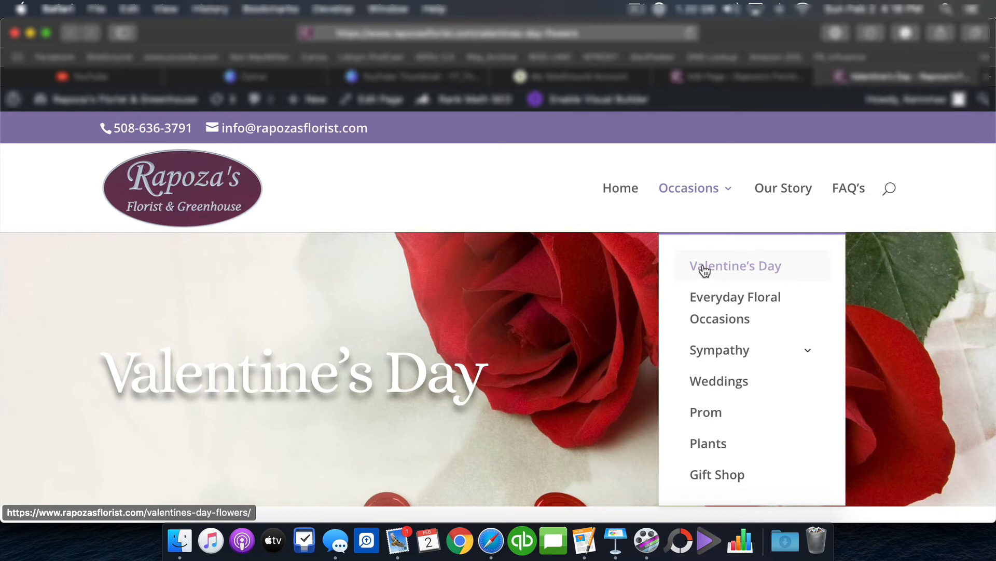
mouse_move(897, 104)
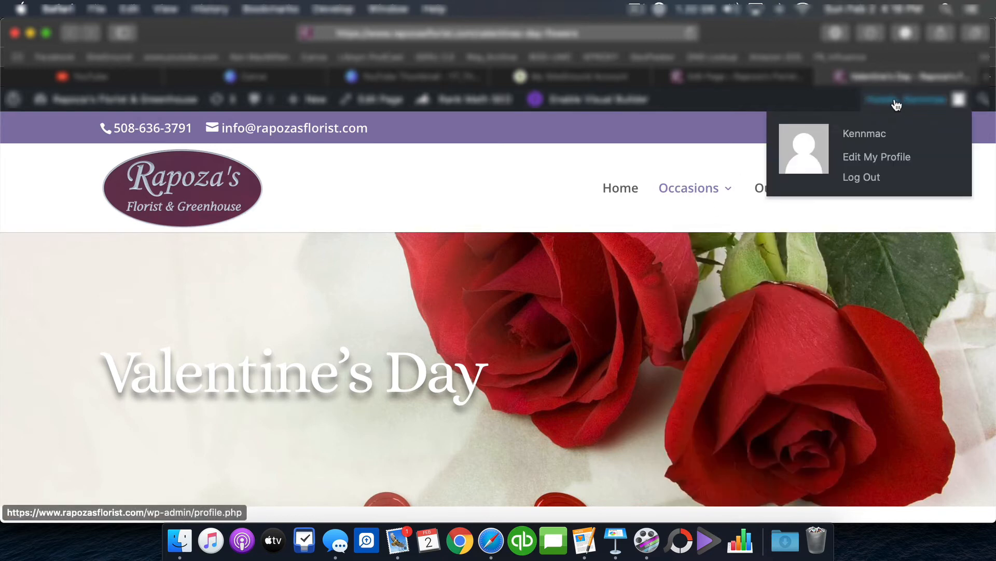
mouse_move(745, 229)
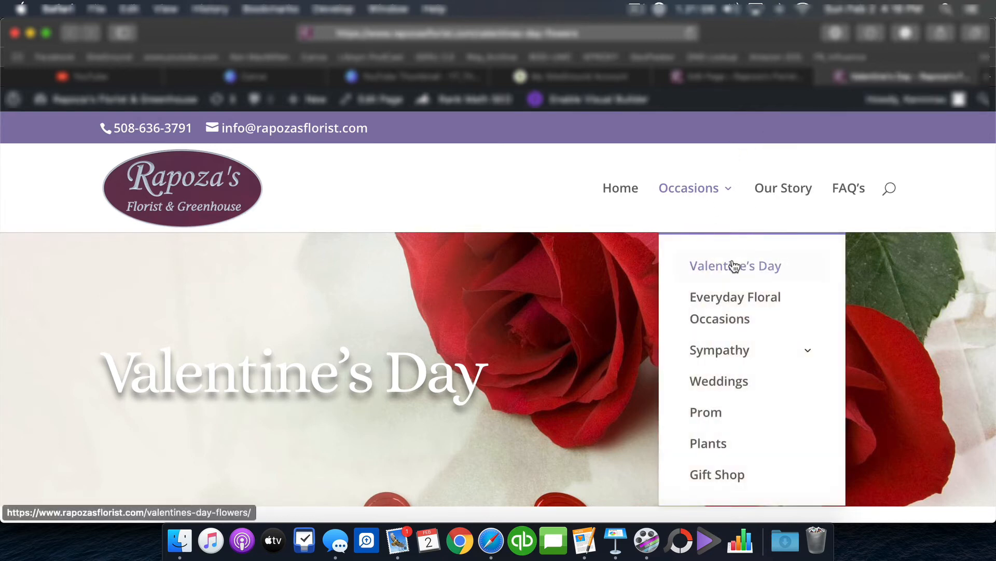
scroll(732, 271, "right", 1)
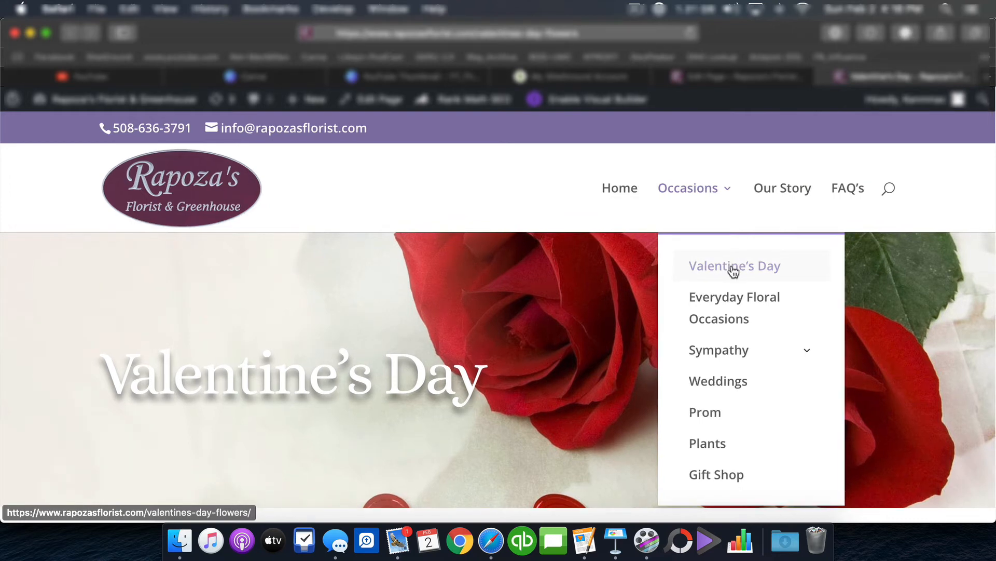
scroll(734, 272, "right", 1)
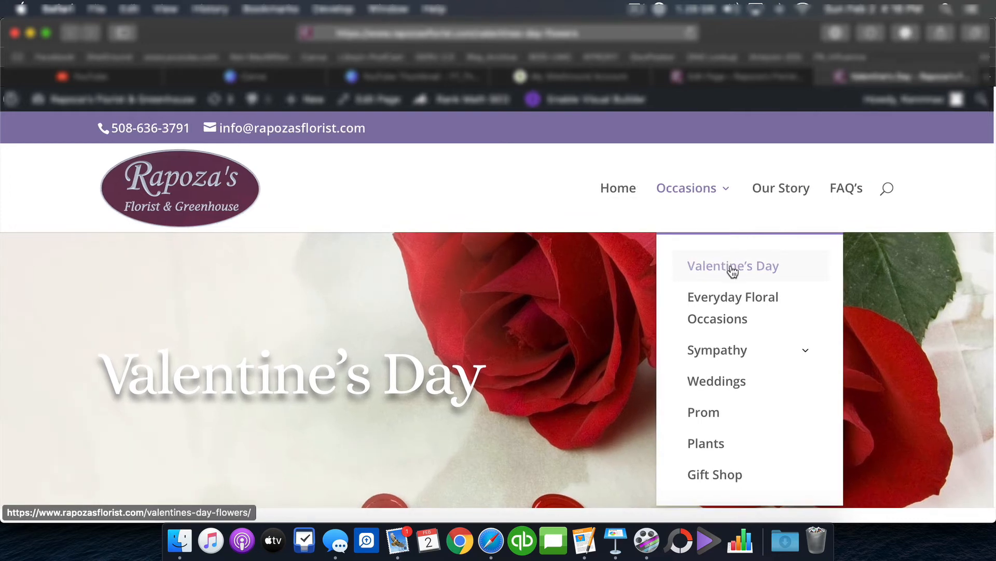
scroll(733, 271, "left", 1)
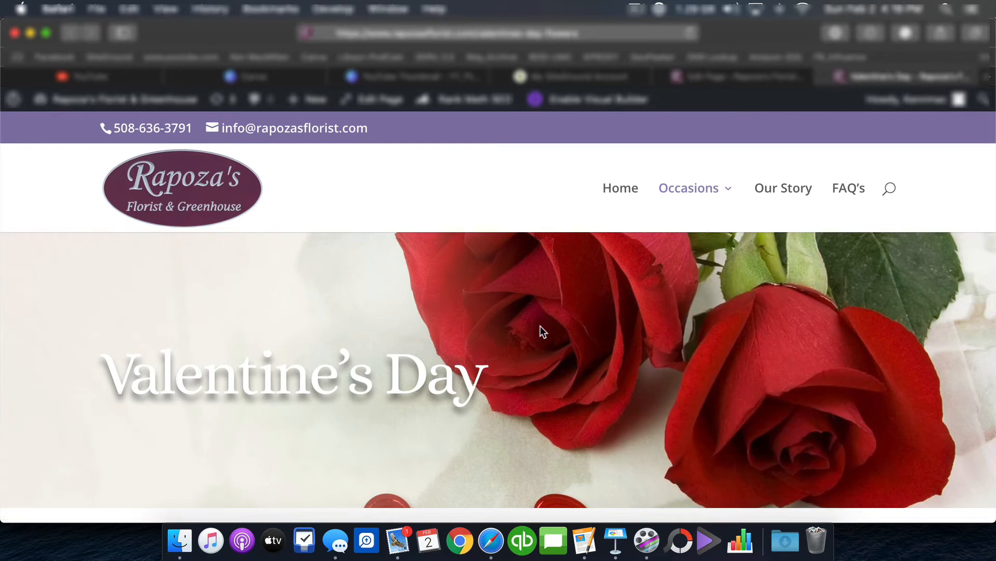
scroll(534, 327, "down", 8)
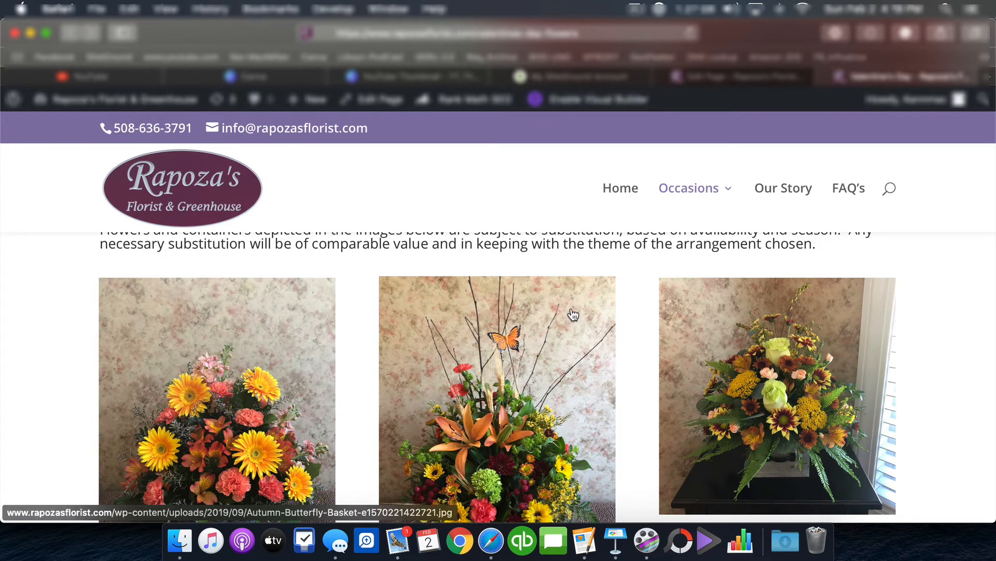
scroll(574, 314, "up", 3)
scroll(598, 308, "up", 5)
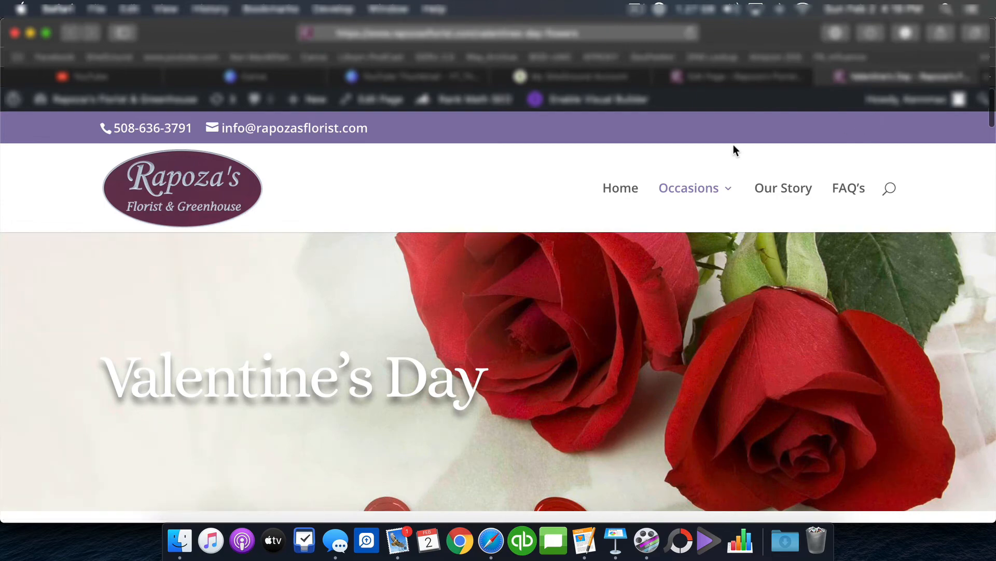
left_click(465, 33)
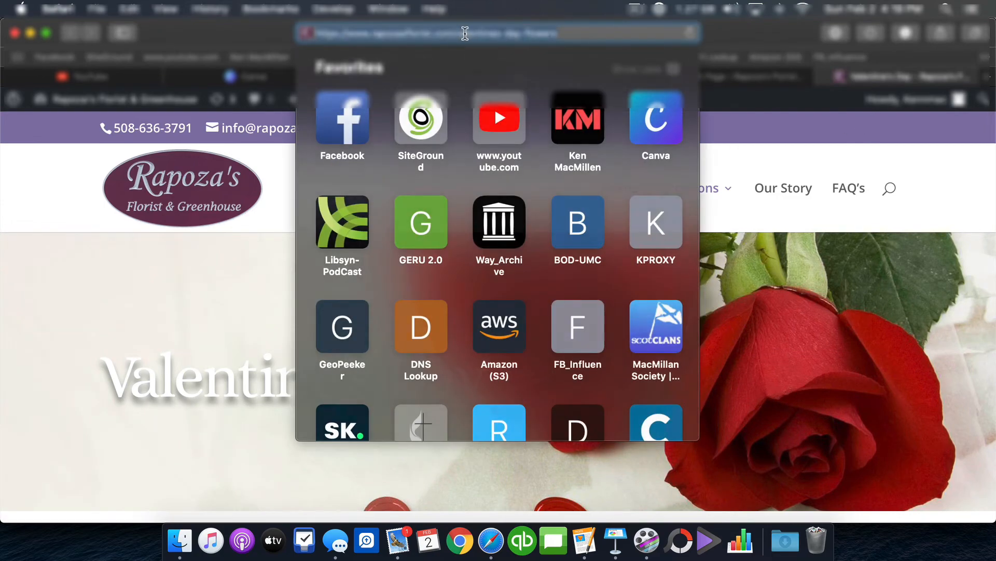
left_click(452, 33)
left_click_drag(448, 33, 318, 32)
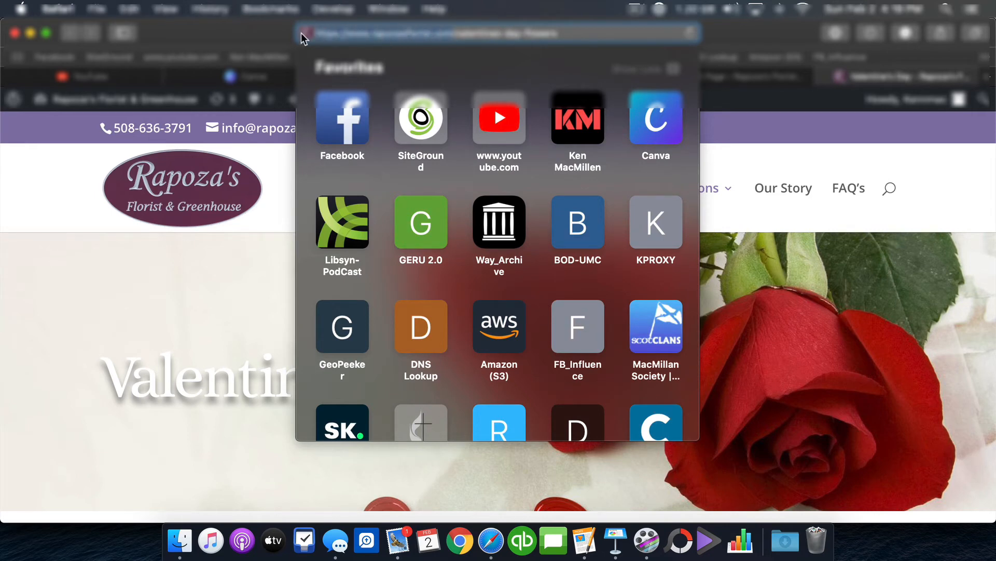
left_click(100, 8)
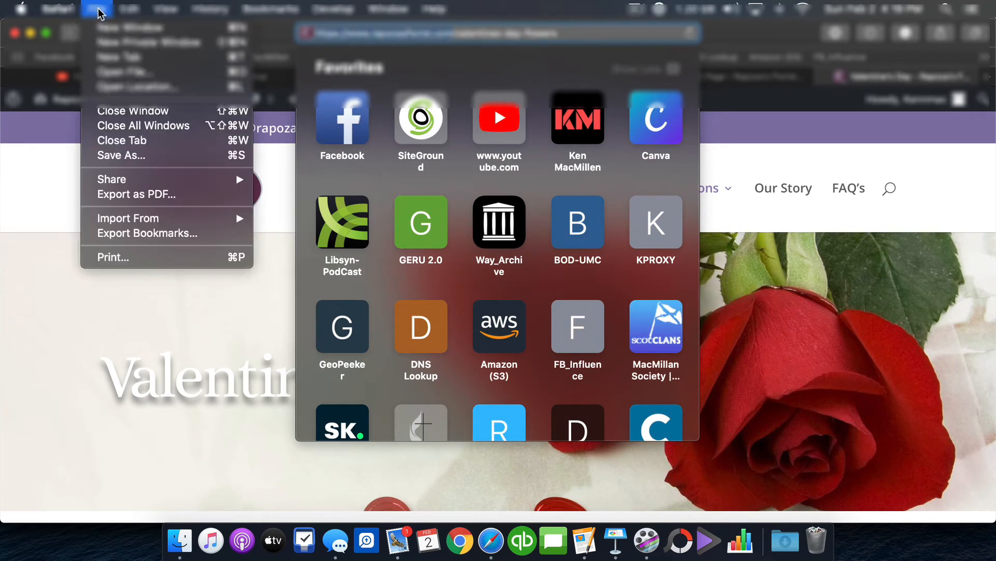
left_click(118, 42)
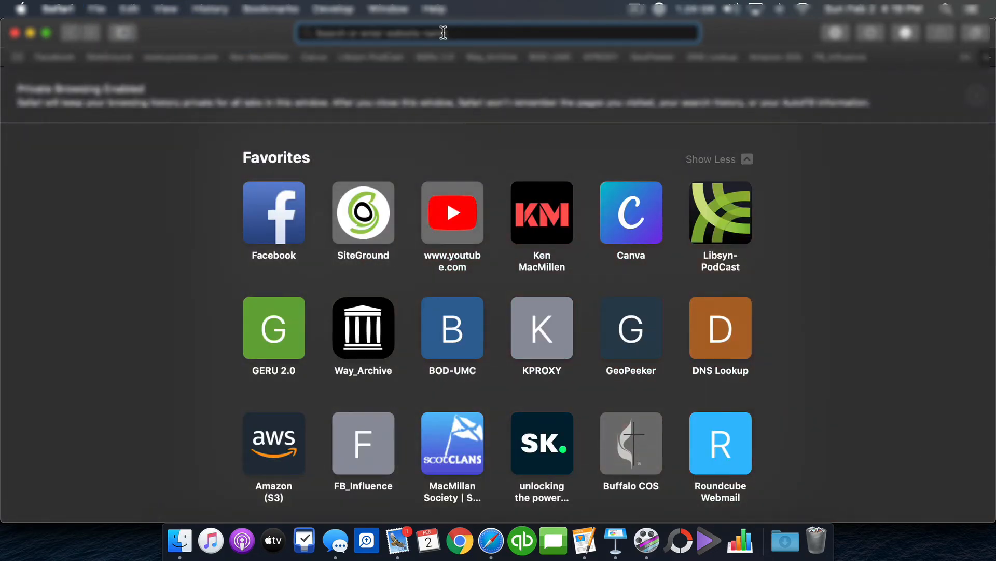
type("https://www.rapozasflorist.com/")
key("Return")
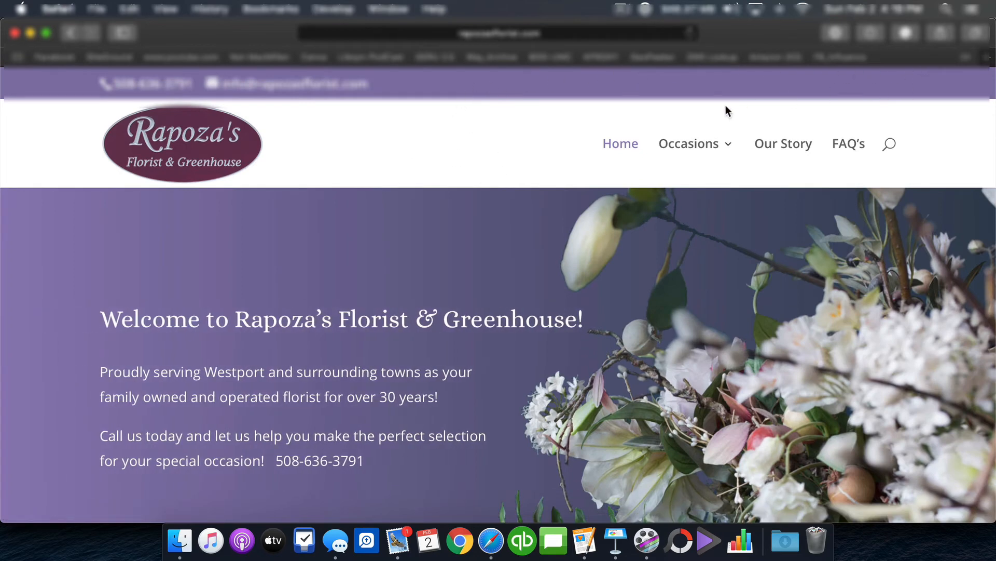
Test the Valentine's Day link under Occasions in the private window and return to the home page
mouse_move(716, 149)
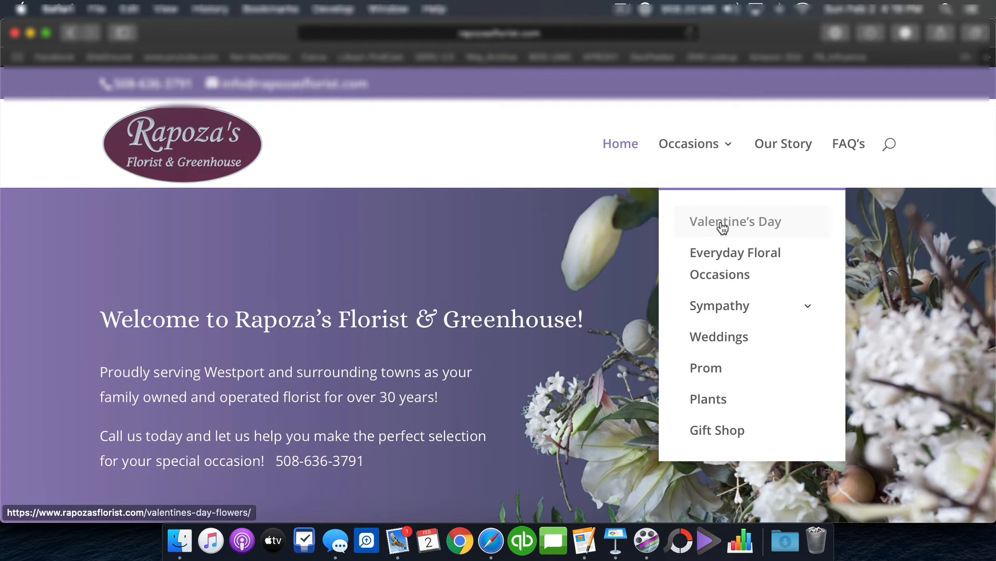
left_click(722, 227)
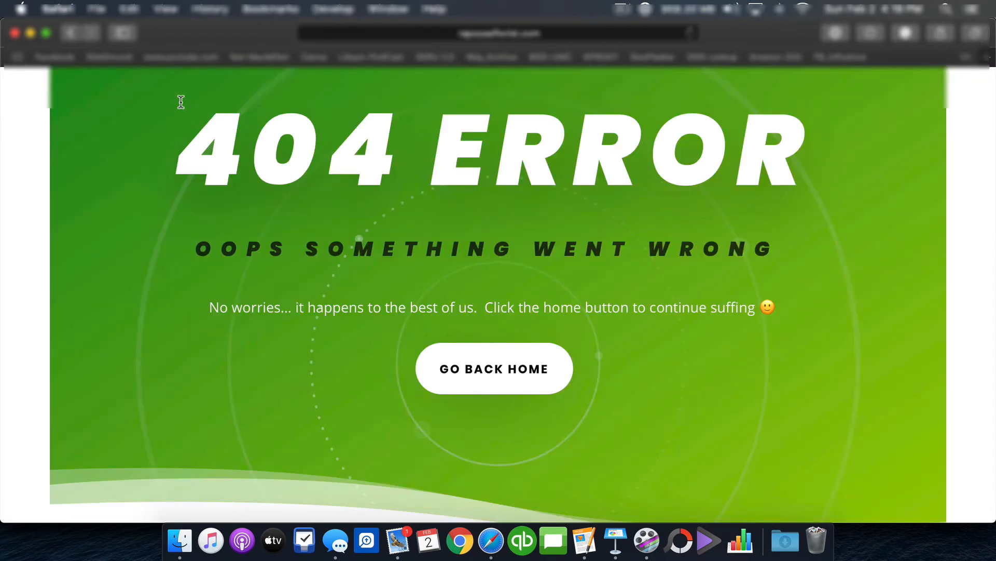
left_click(75, 33)
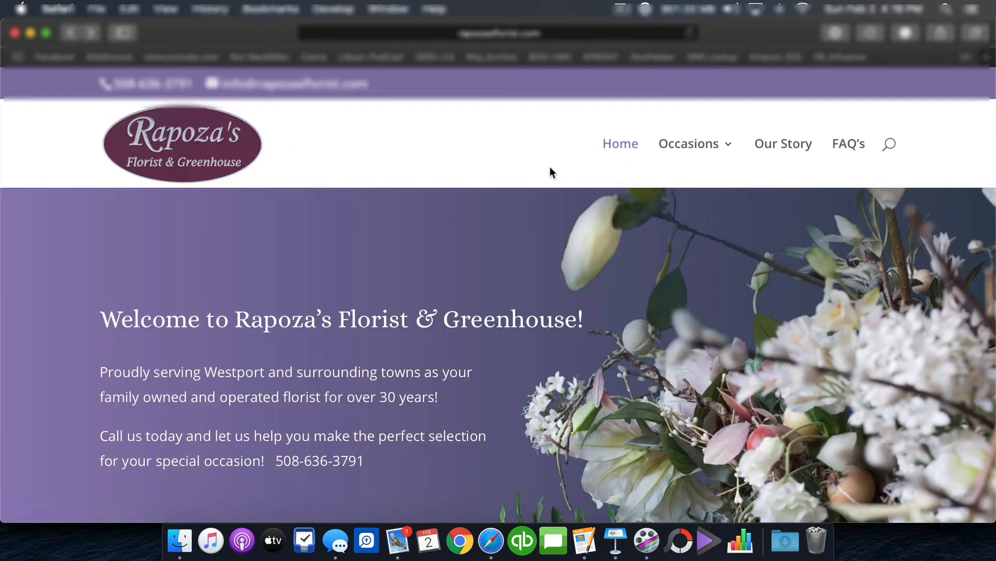
Remove the Valentine's Day sub item from under Occasions in the Main Nav menu and save the menu
mouse_move(693, 146)
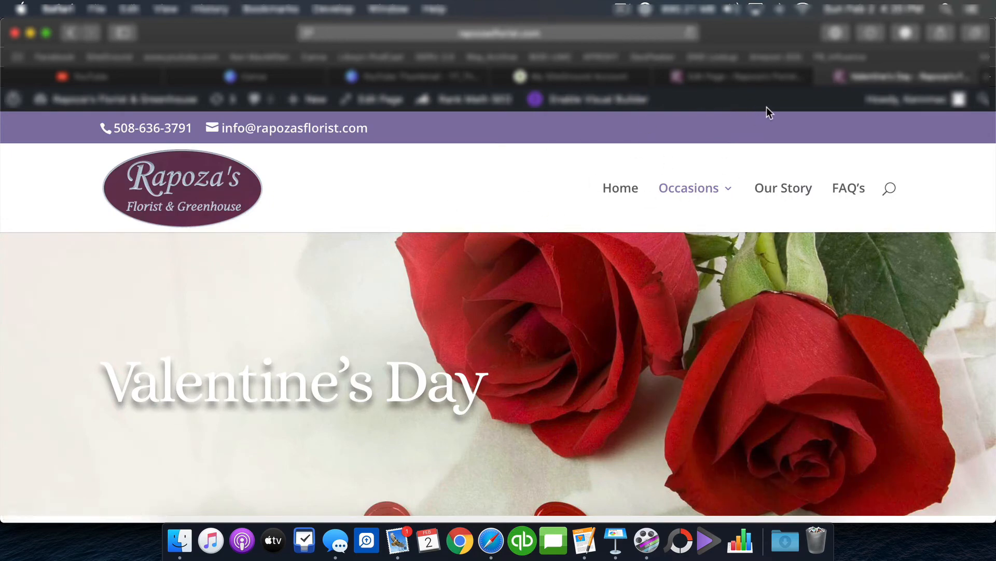
left_click(711, 76)
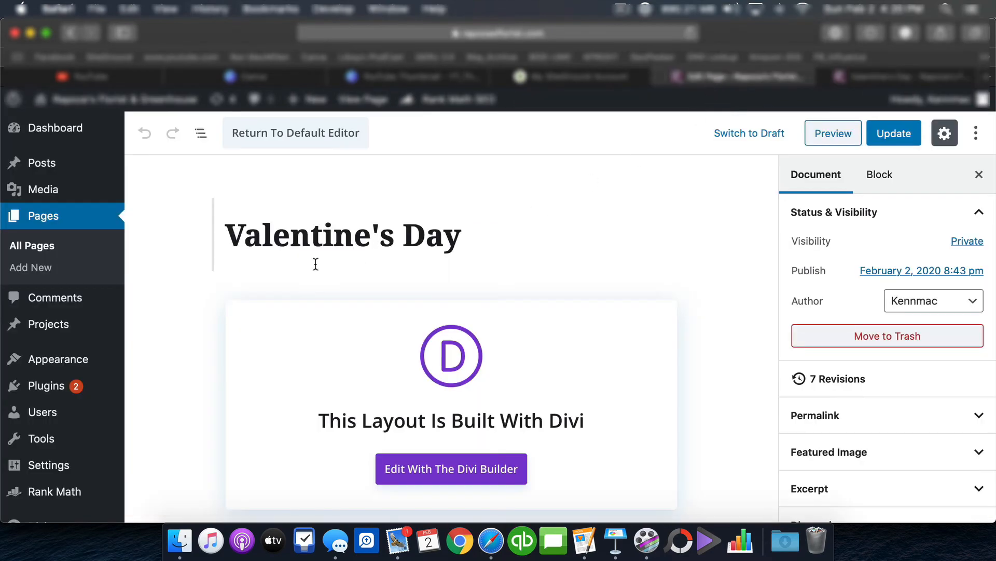
mouse_move(58, 361)
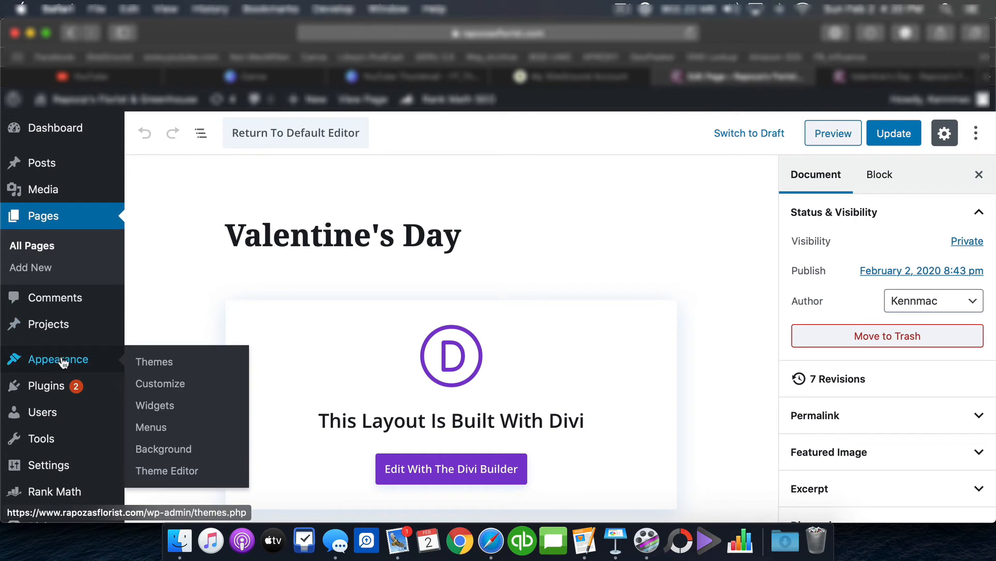
left_click(154, 427)
scroll(446, 395, "down", 3)
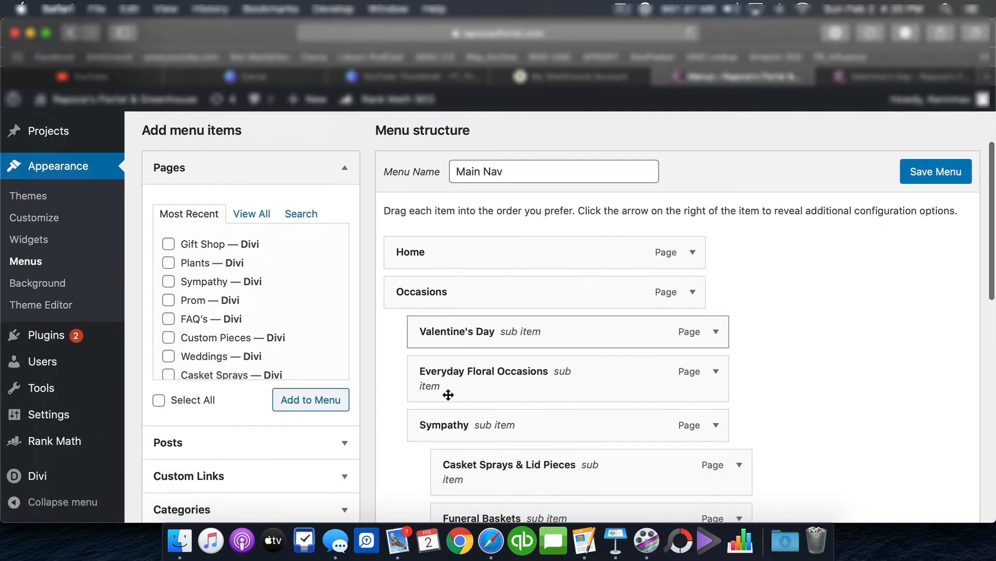
left_click(716, 332)
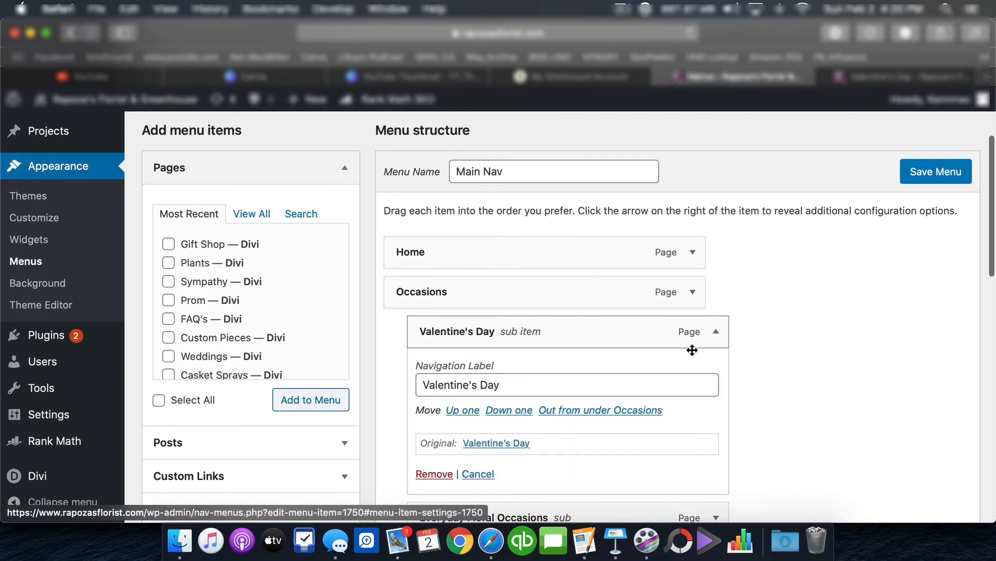
left_click(447, 475)
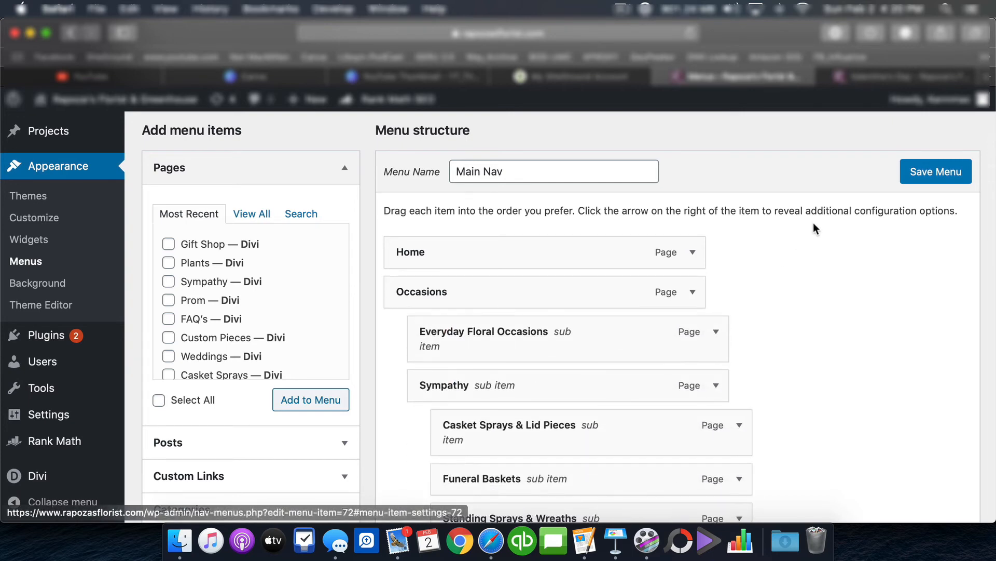
left_click(917, 174)
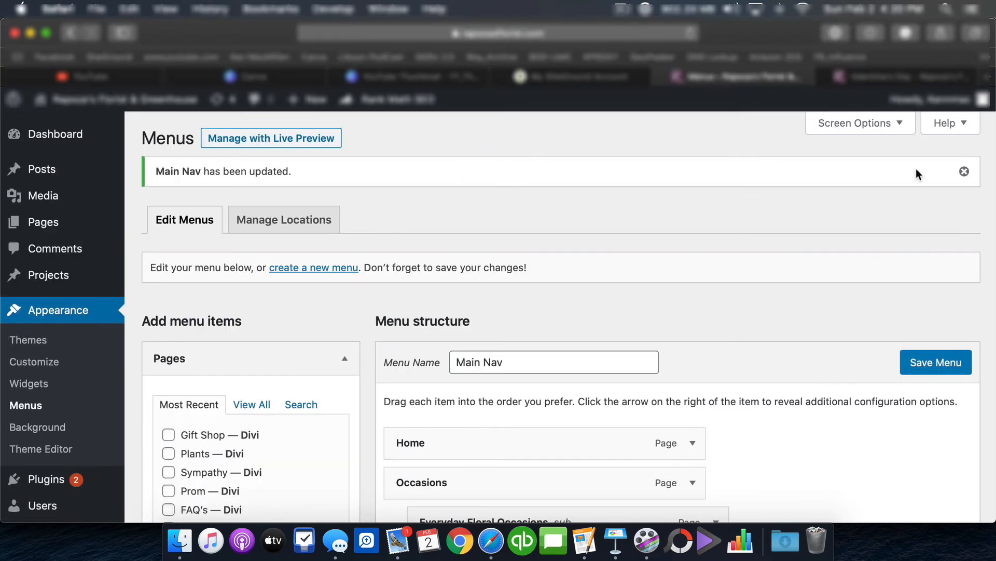
Look through the most recent and complete lists of addable pages for Valentine's Day, and review the Main Nav structure
scroll(823, 319, "down", 3)
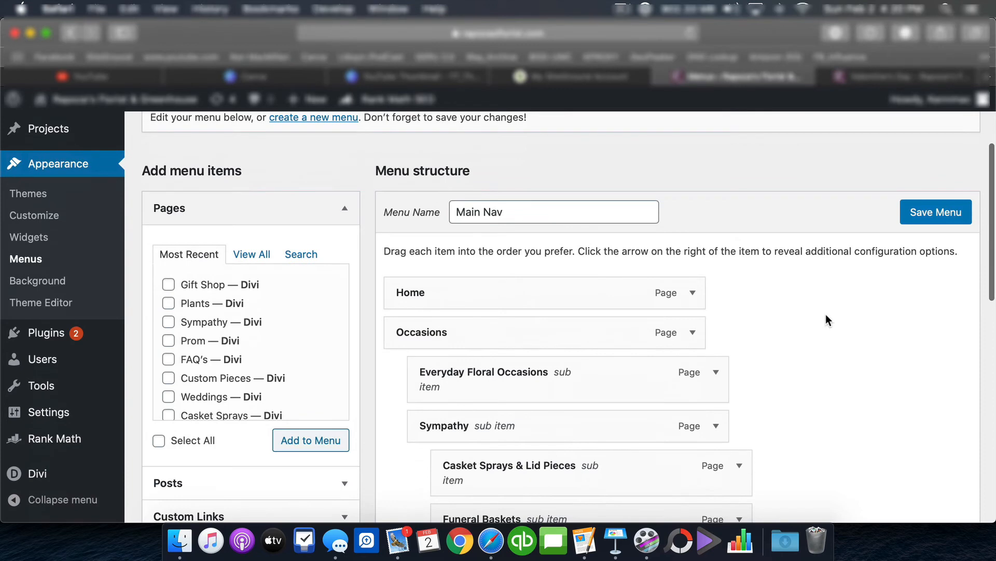
scroll(284, 353, "down", 5)
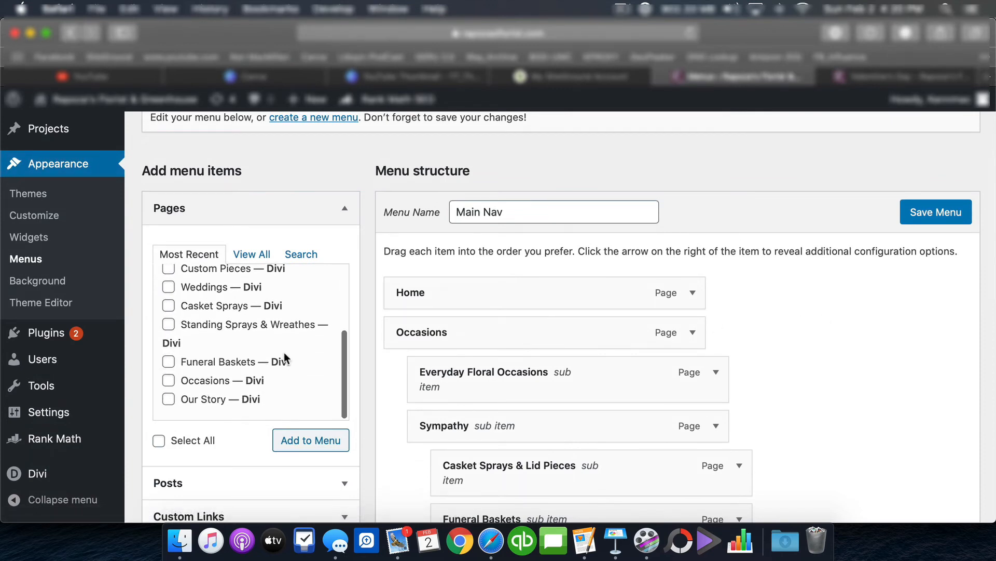
scroll(285, 353, "up", 4)
left_click(252, 256)
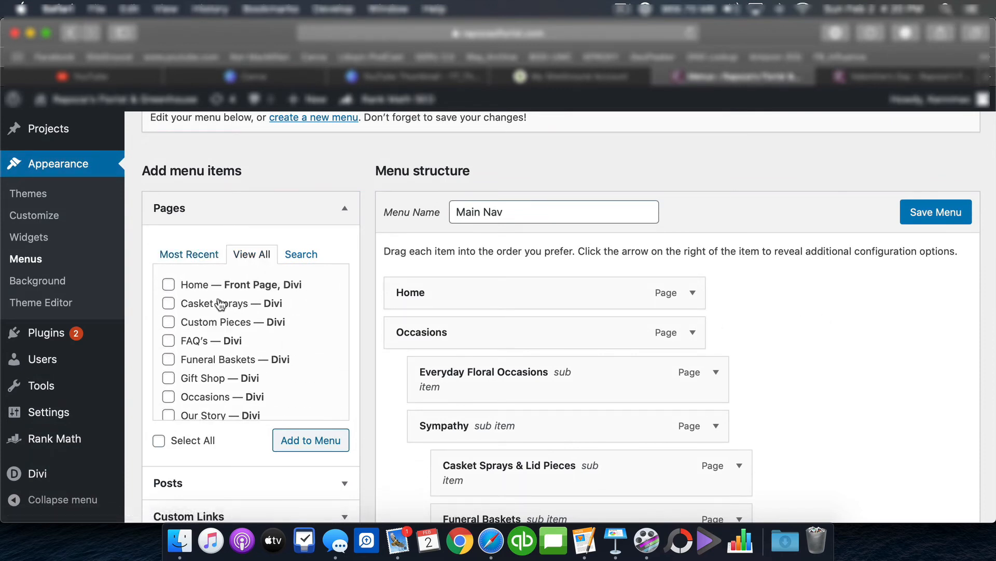
scroll(196, 356, "down", 5)
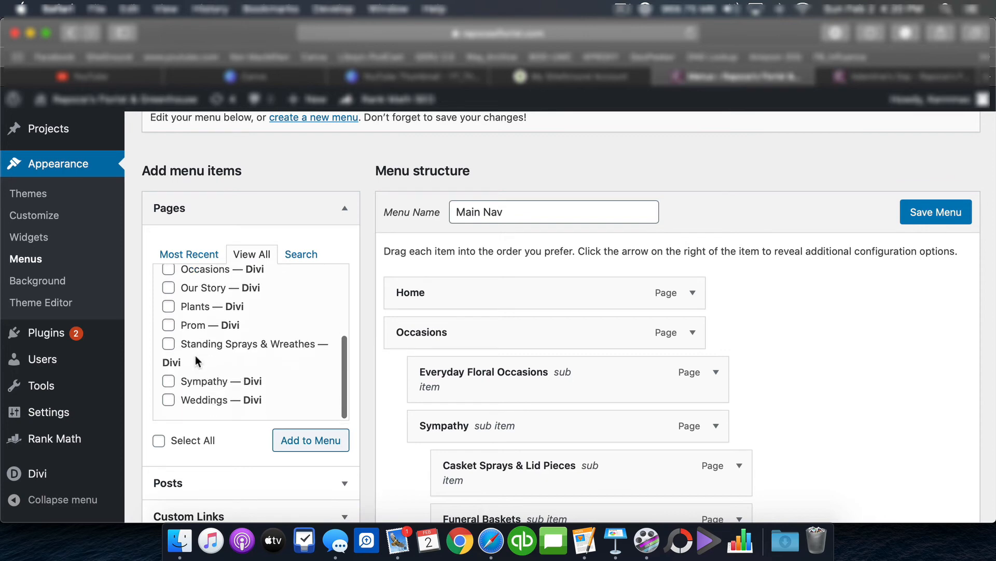
scroll(195, 355, "up", 5)
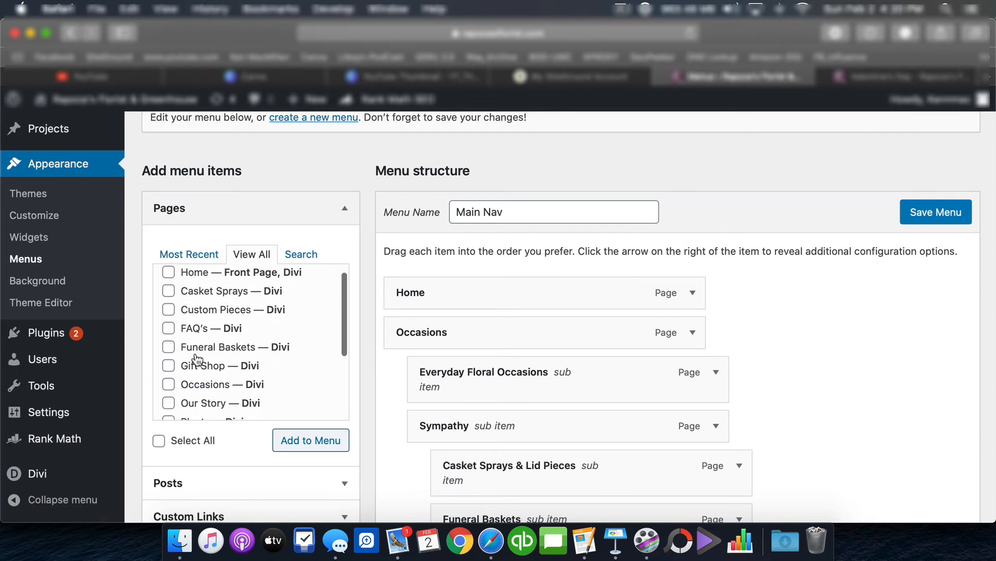
scroll(202, 394, "down", 3)
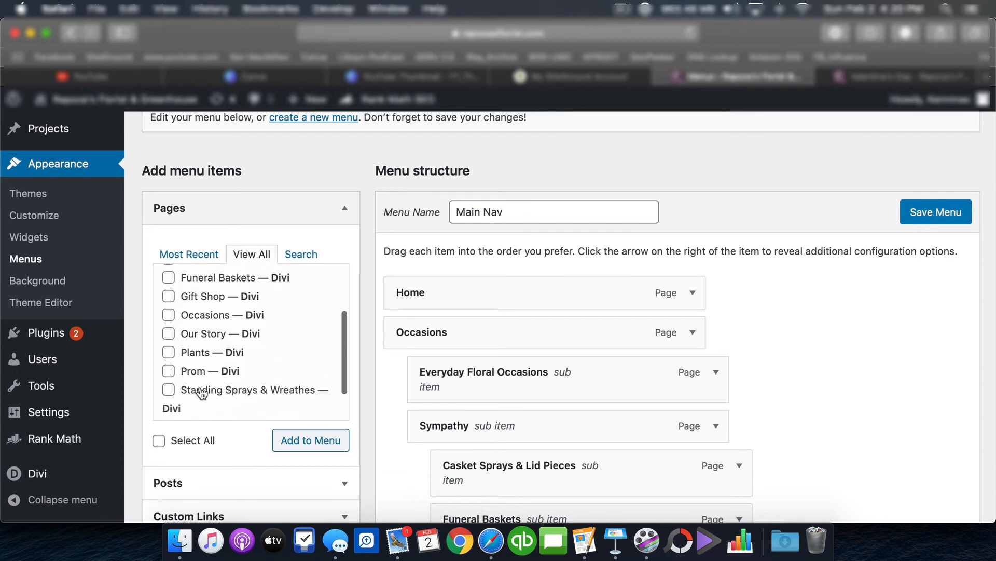
scroll(201, 392, "down", 2)
scroll(195, 315, "up", 3)
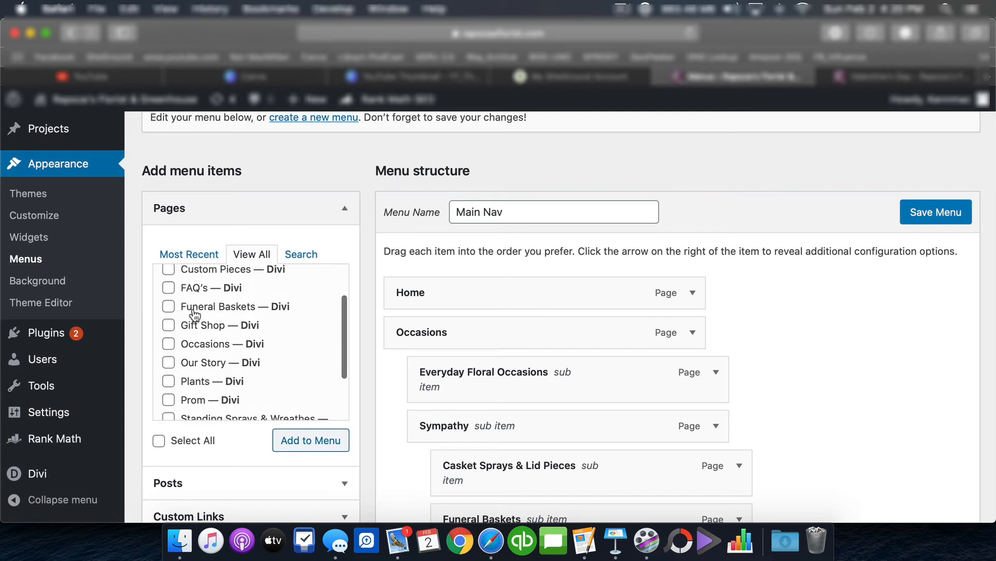
scroll(195, 315, "up", 3)
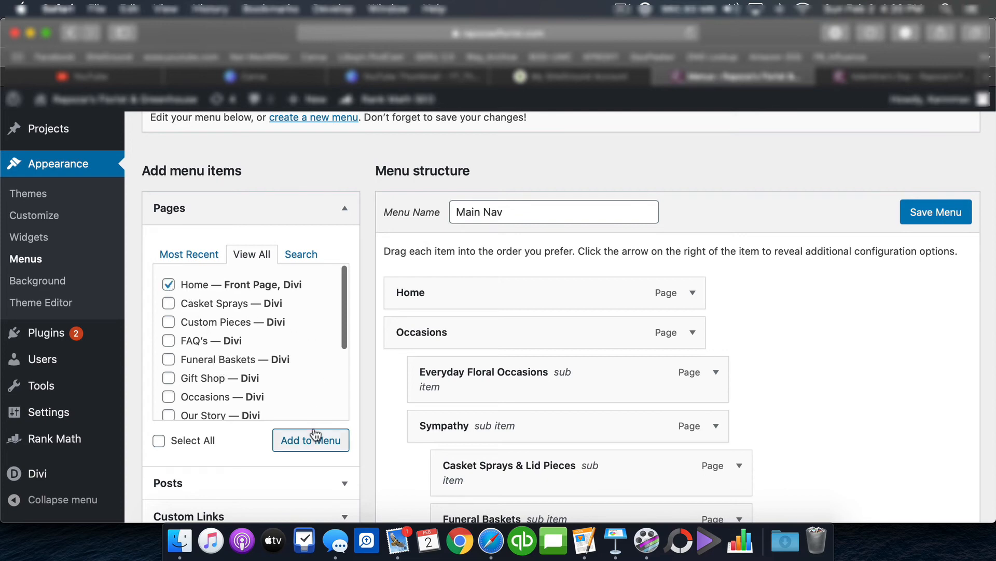
scroll(394, 398, "down", 10)
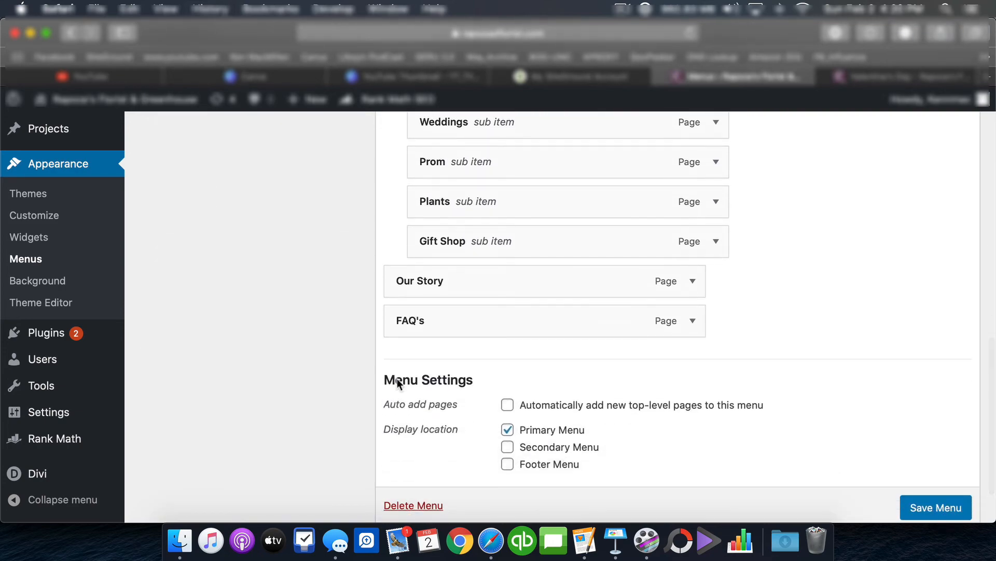
scroll(440, 293, "up", 10)
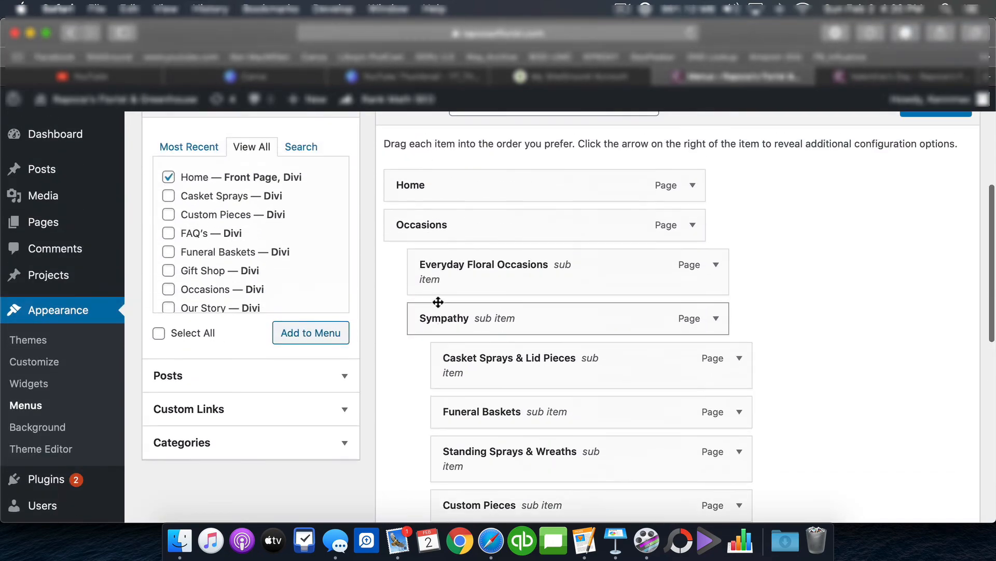
scroll(607, 125, "up", 3)
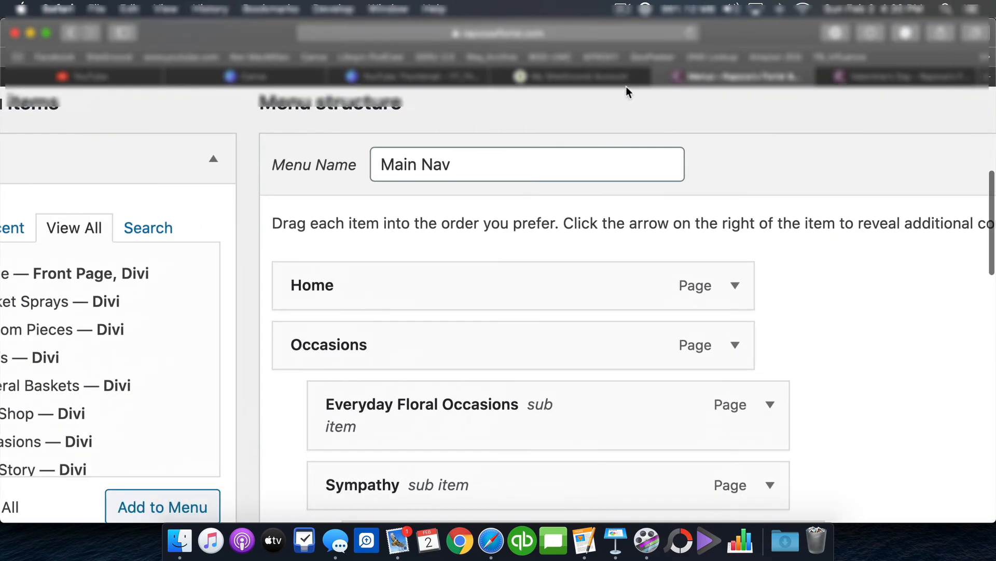
scroll(657, 101, "up", 4)
scroll(657, 100, "right", 3)
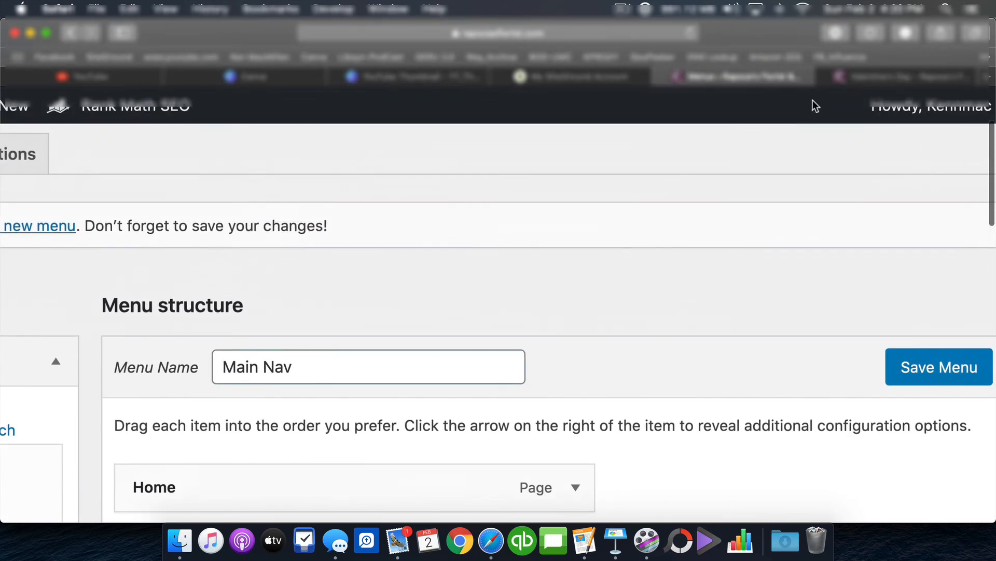
Open the Valentine's Day page for editing, set its visibility to Public and update it
left_click(862, 78)
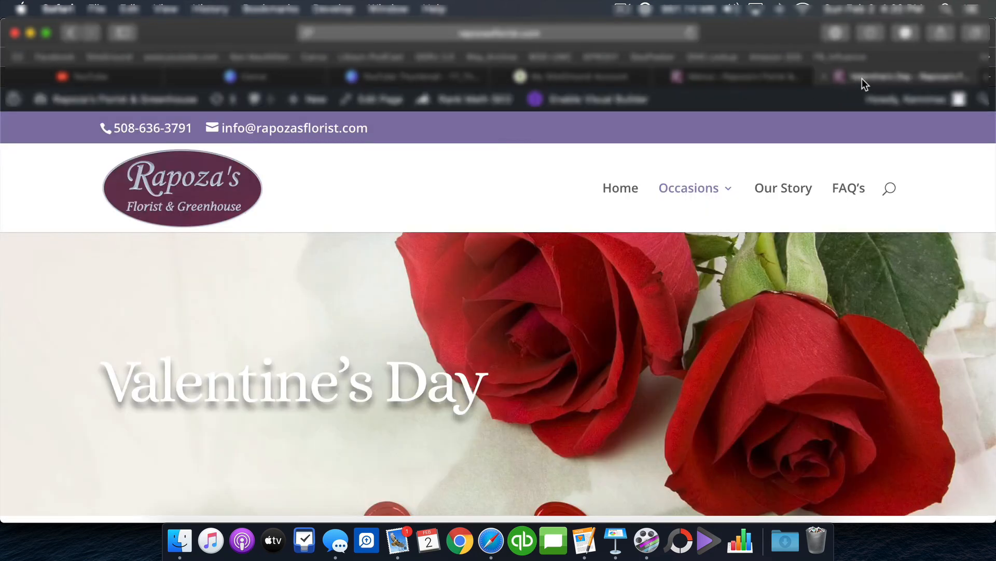
left_click(367, 98)
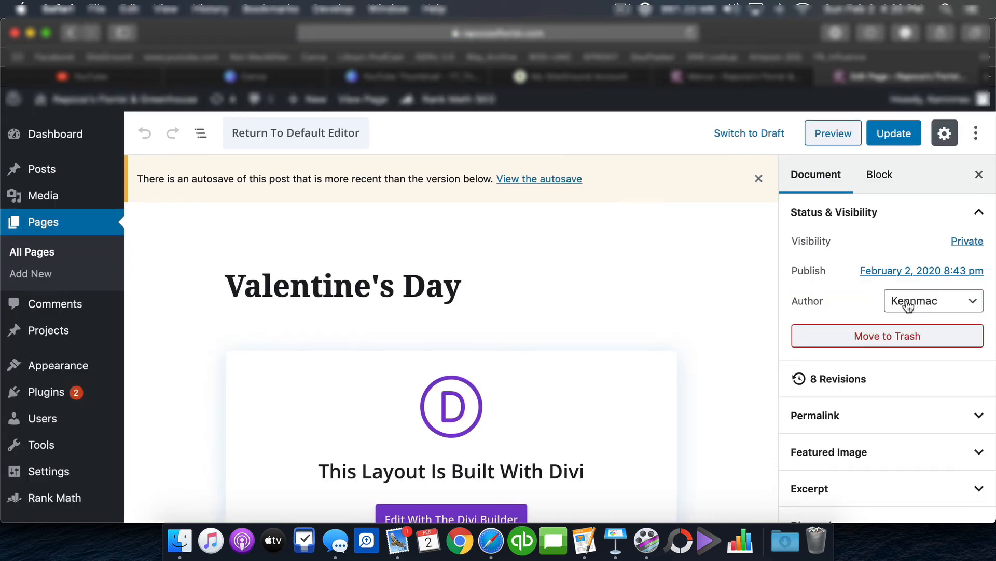
left_click(967, 242)
left_click(804, 297)
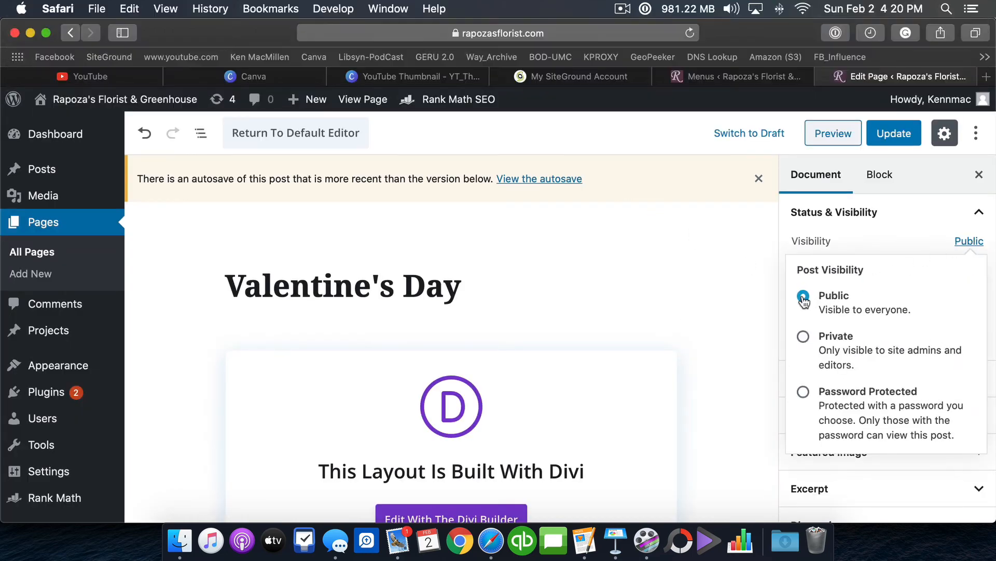
left_click(877, 136)
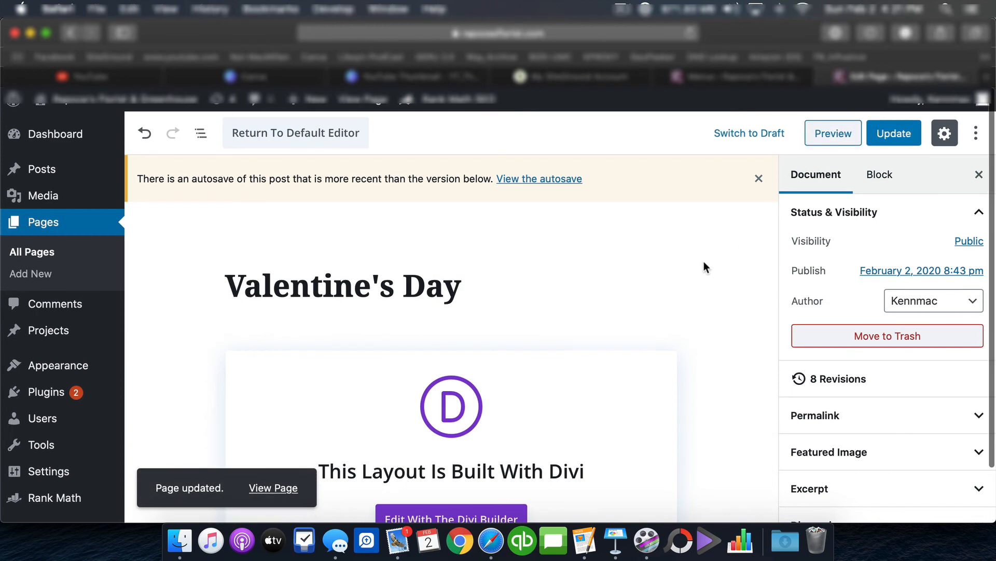
Reload the menu editor, resubmitting its form, and add the Valentine's Day page to Main Nav
left_click(722, 77)
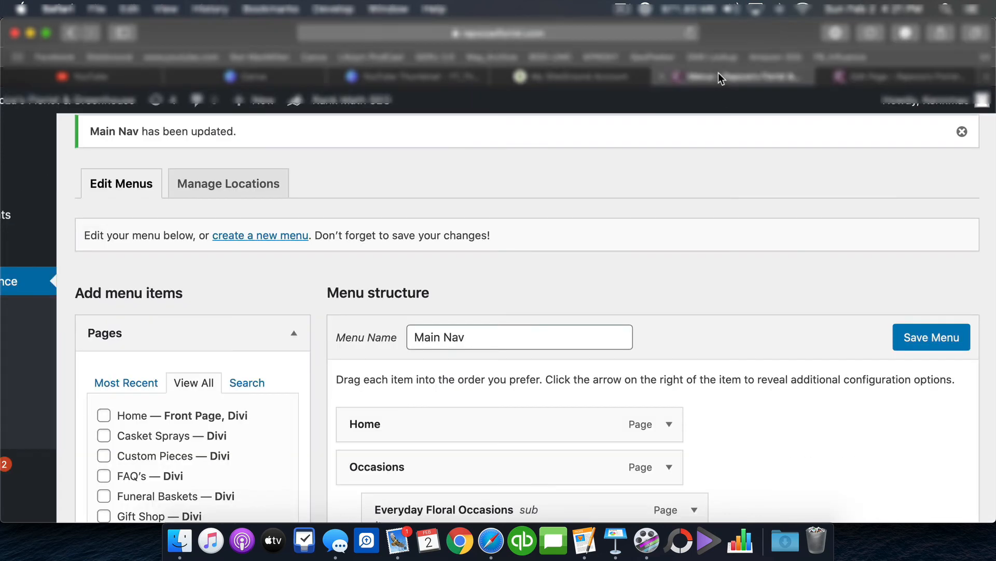
left_click(693, 32)
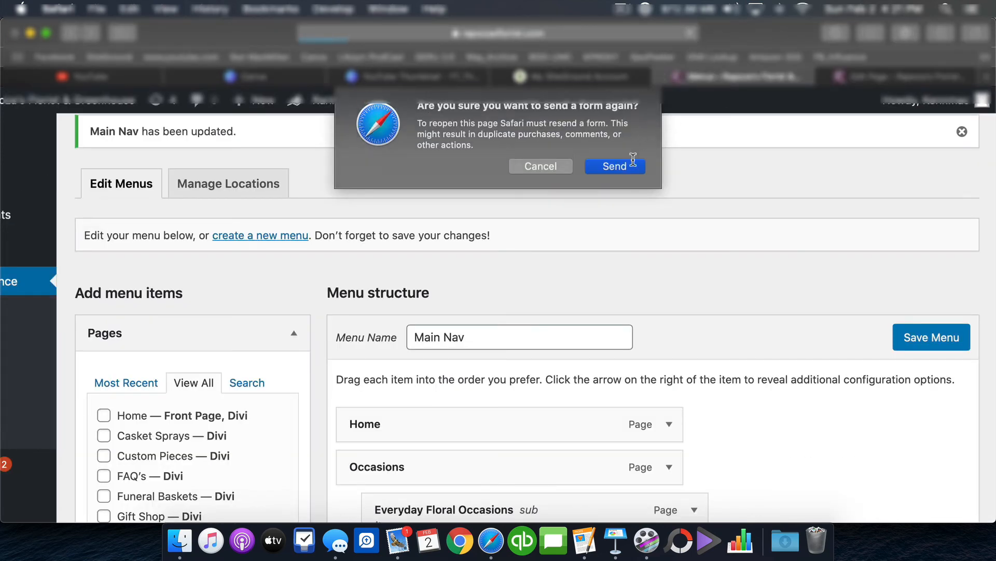
left_click(633, 168)
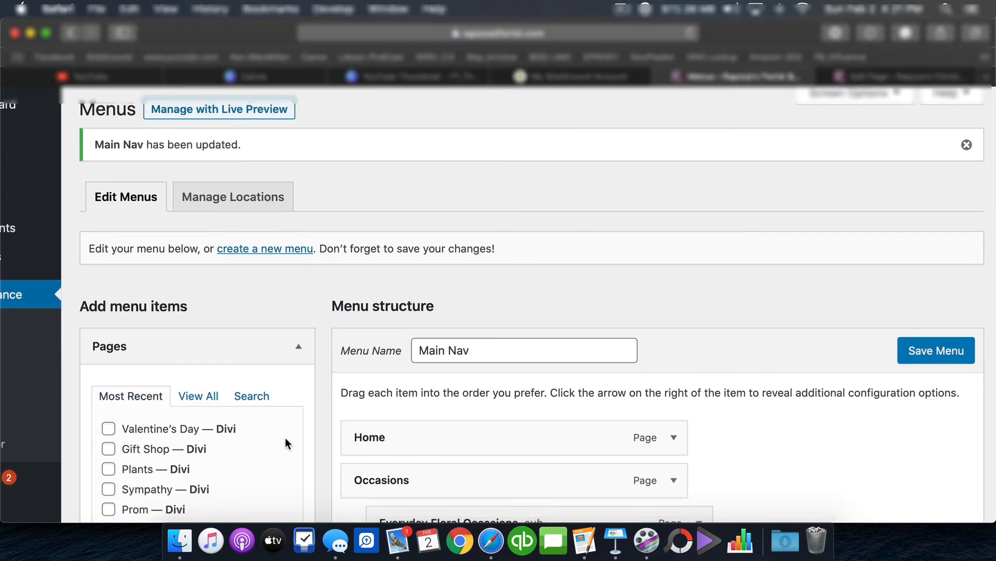
scroll(310, 437, "down", 5)
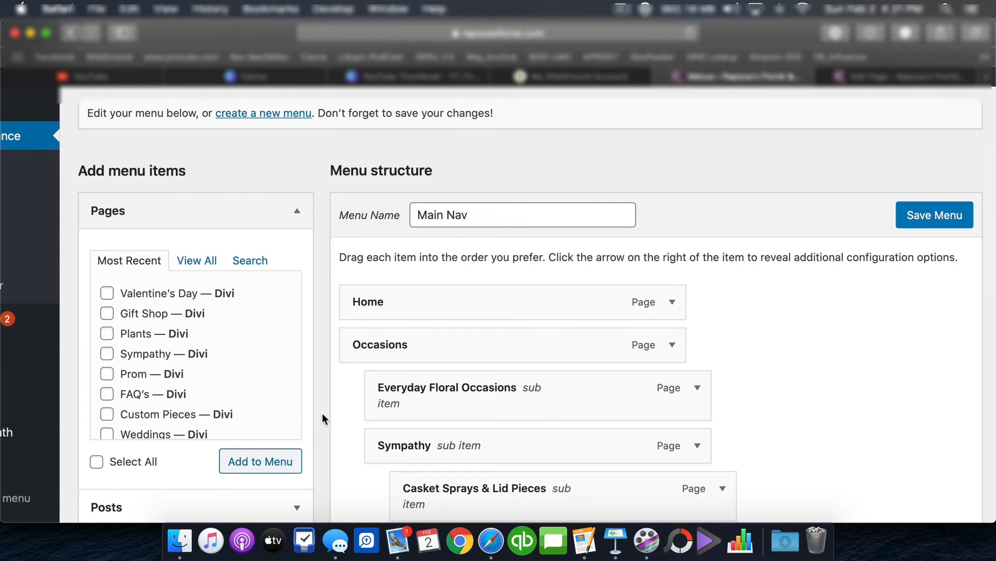
left_click(107, 293)
left_click(247, 464)
scroll(336, 457, "down", 15)
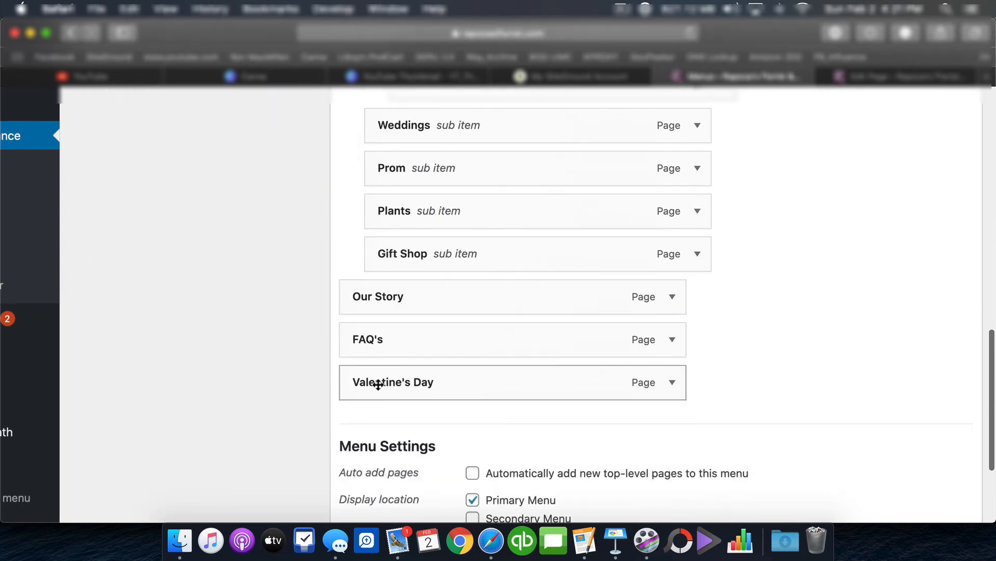
Make Valentine's Day the first sub item under Occasions, above Everyday Floral Occasions, and save the menu
left_click_drag(475, 389, 457, 204)
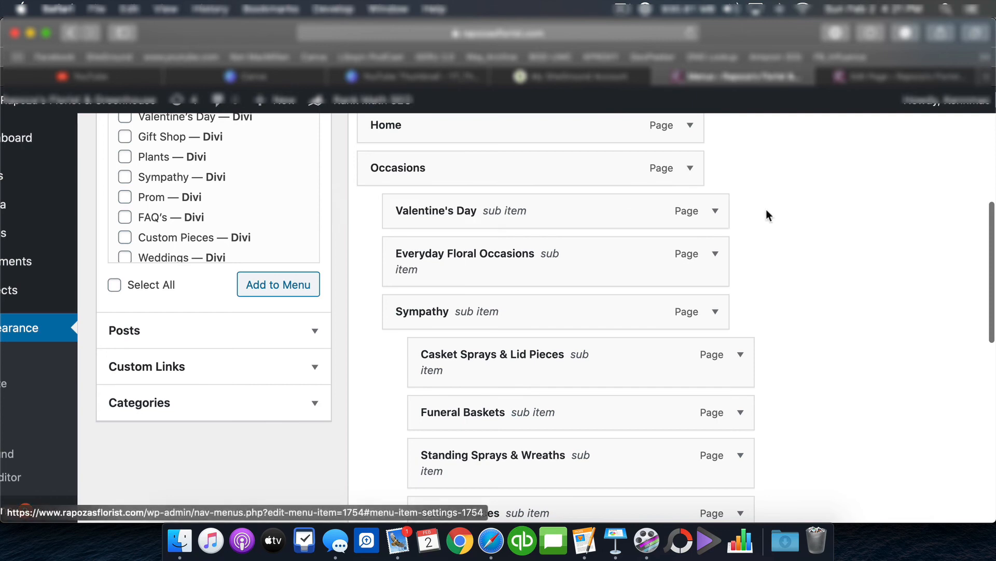
scroll(766, 209, "up", 3)
left_click(923, 169)
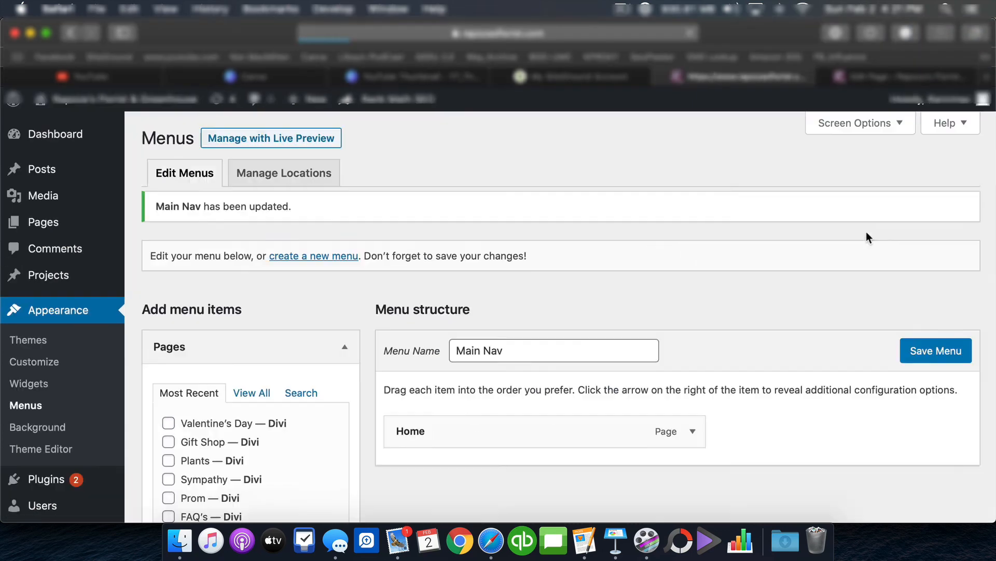
Remove the Valentine's Day sub item from Main Nav again and check the page's visibility setting
scroll(680, 343, "down", 5)
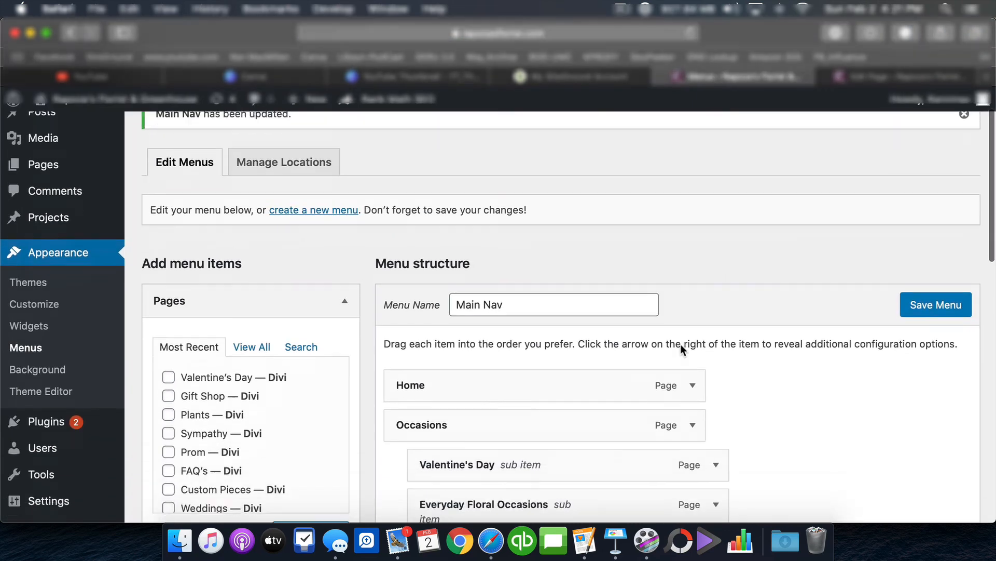
left_click(718, 347)
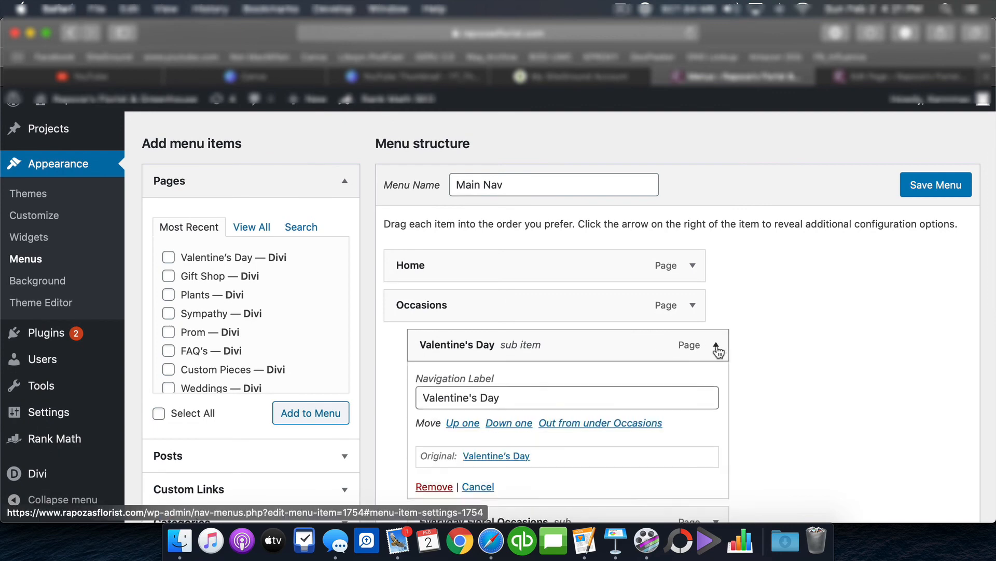
left_click(449, 488)
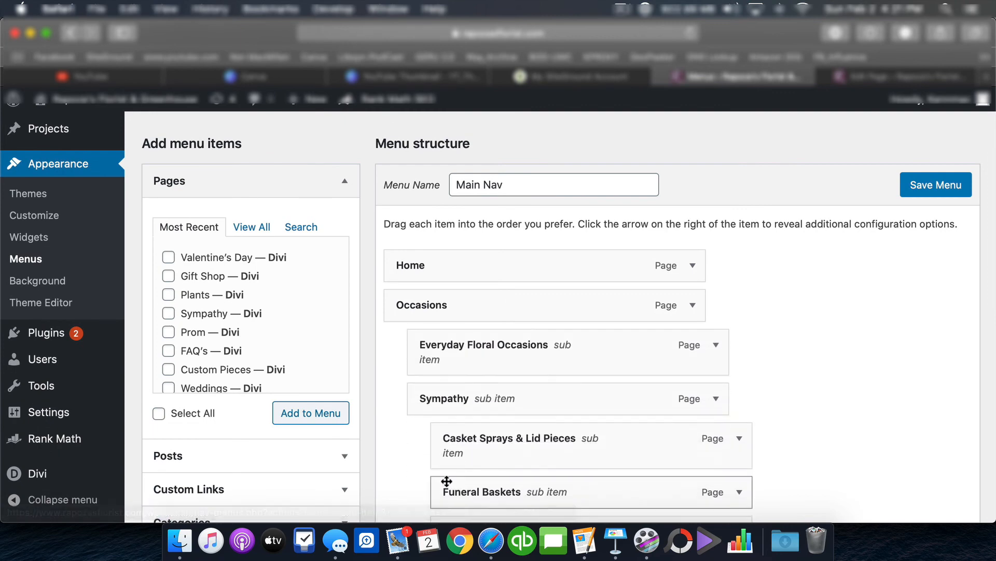
left_click(865, 77)
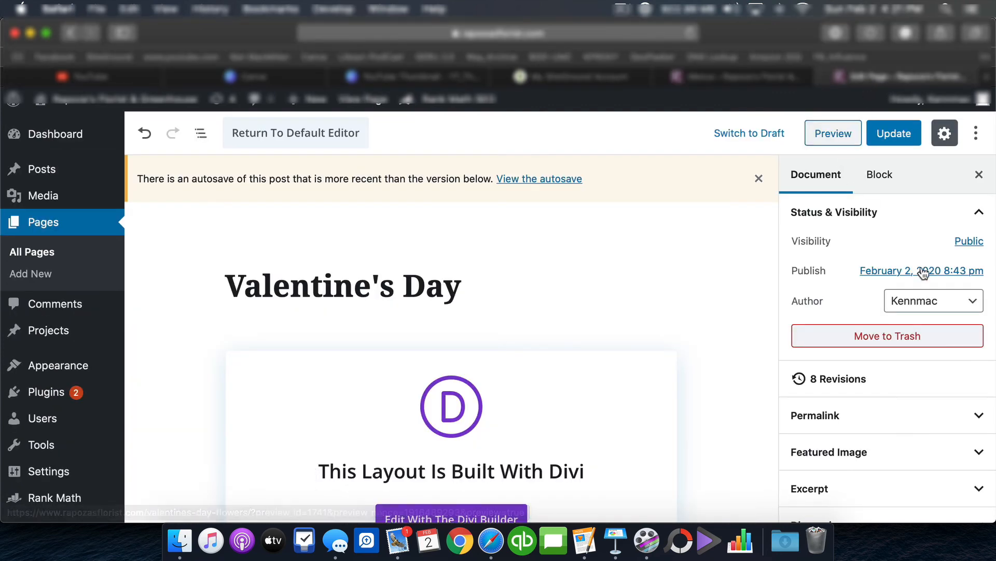
left_click(767, 80)
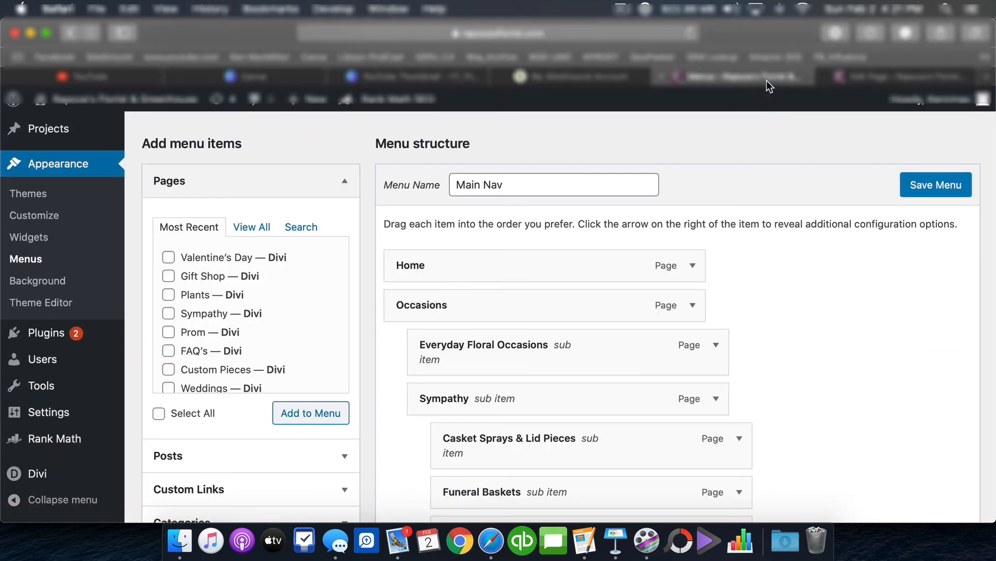
Save the Main Nav menu without the Valentine's Day item and close the menu editor to return to the page editor
left_click(909, 176)
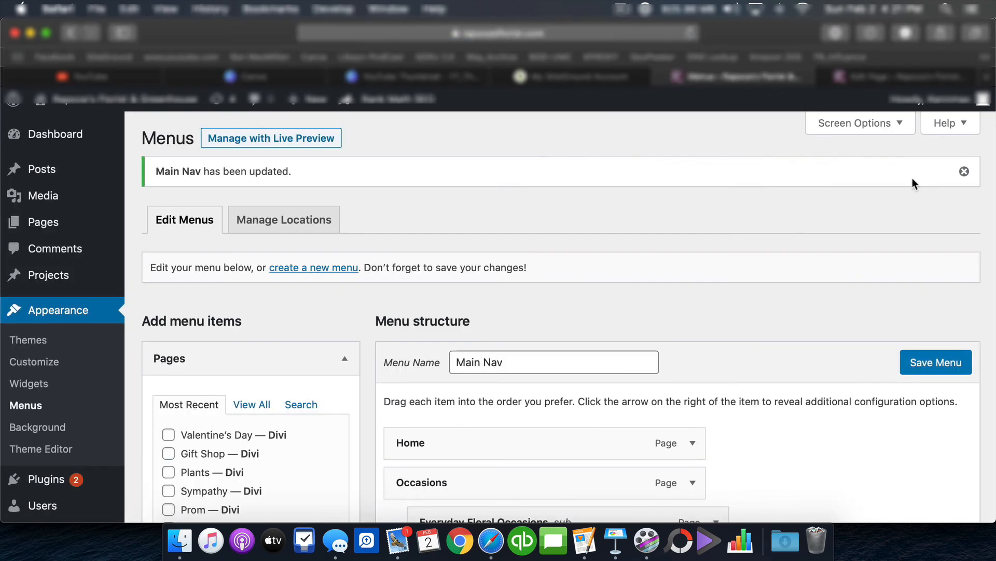
left_click(658, 77)
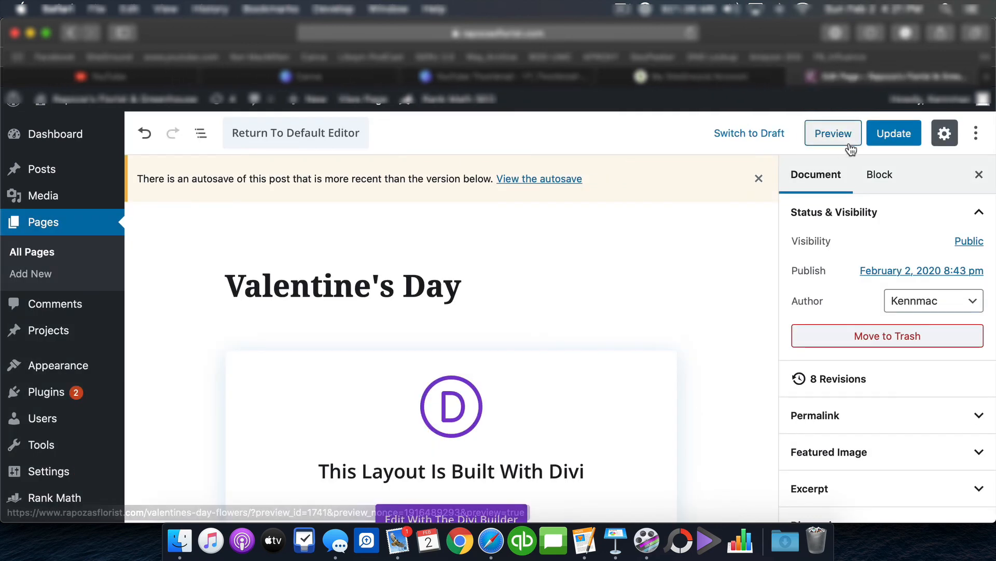
Set the Valentine's Day page's visibility to Private, agree to publish it privately, and update the page
left_click(960, 242)
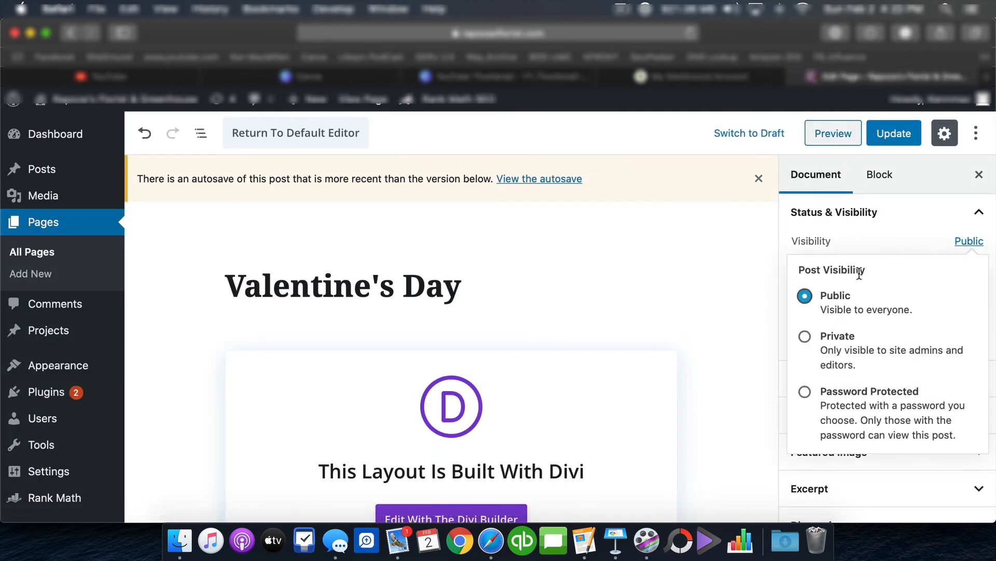
left_click(805, 336)
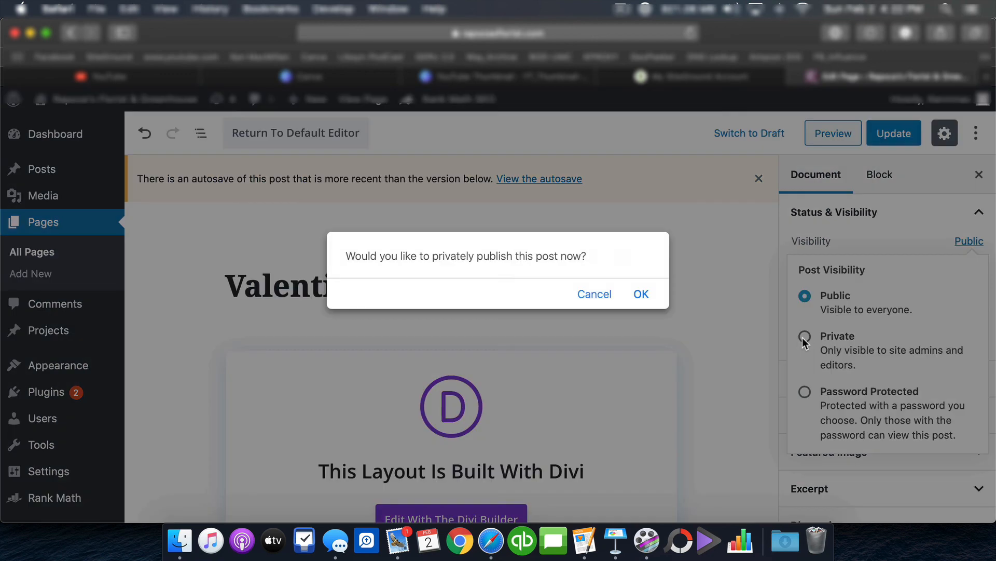
left_click(641, 294)
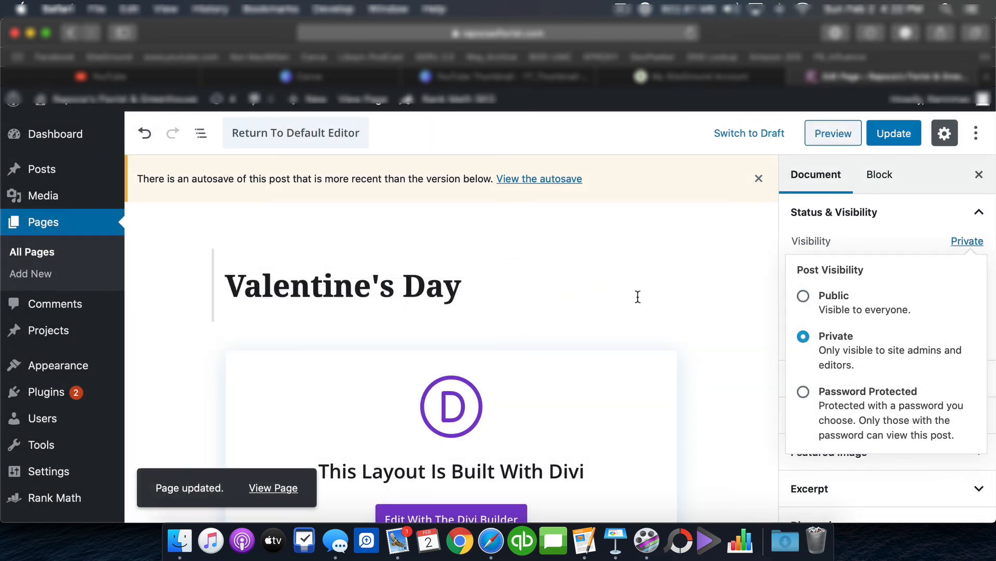
left_click(877, 132)
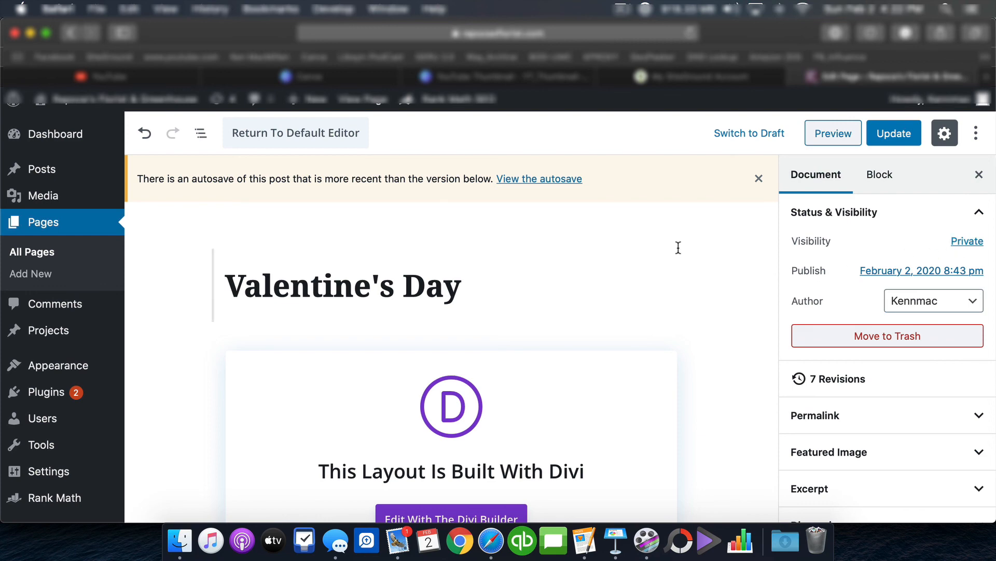
mouse_move(98, 367)
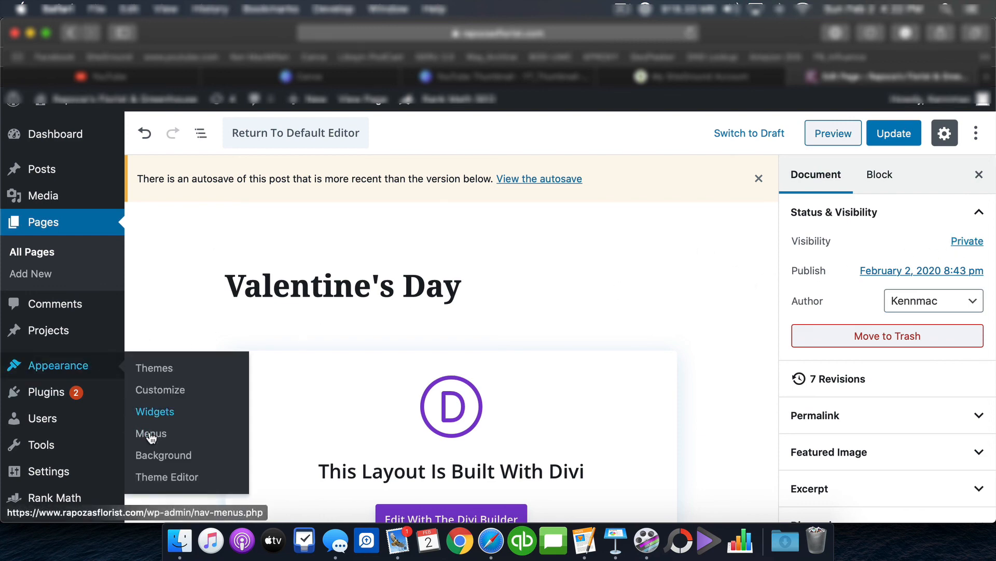
left_click(549, 280)
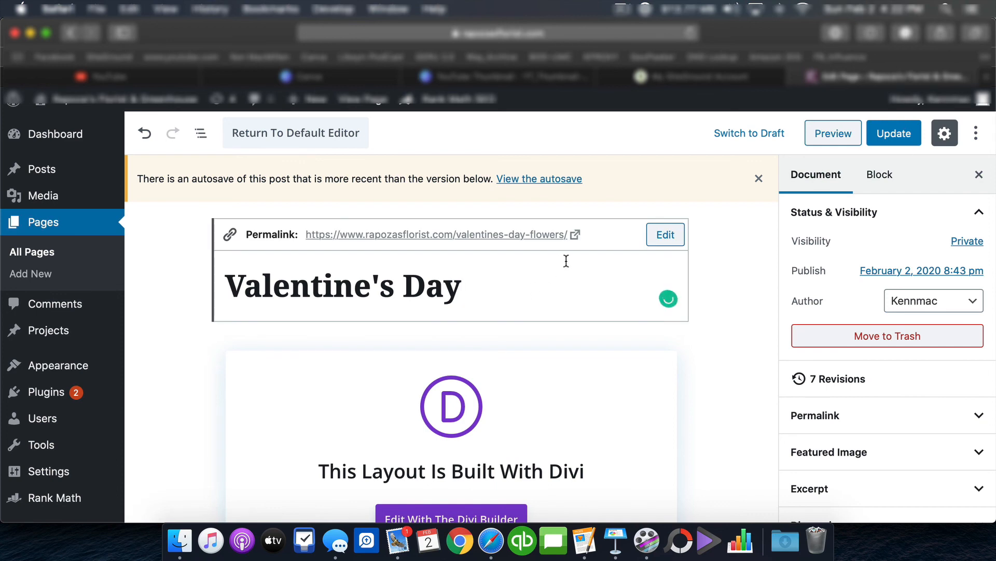